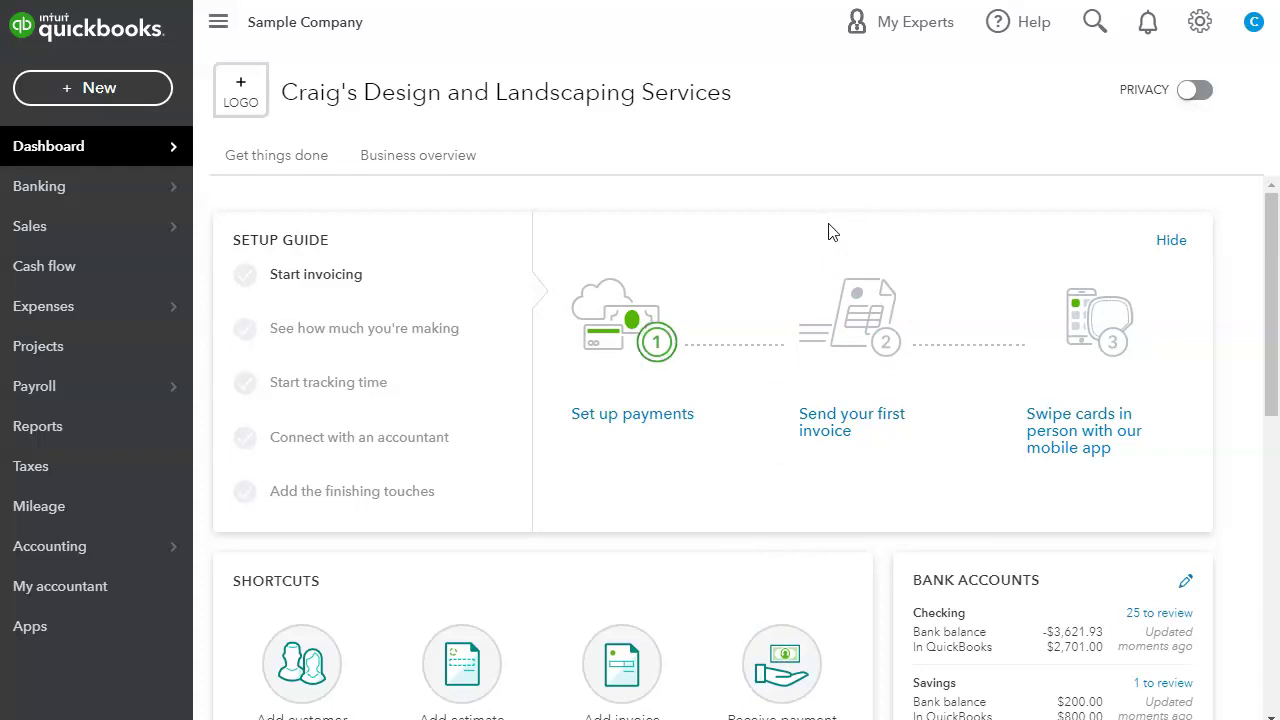
Confirm the Deposit field is on in Sales form content and save the Sales settings.
{"action": "left_click", "coordinate": [1198, 24]}
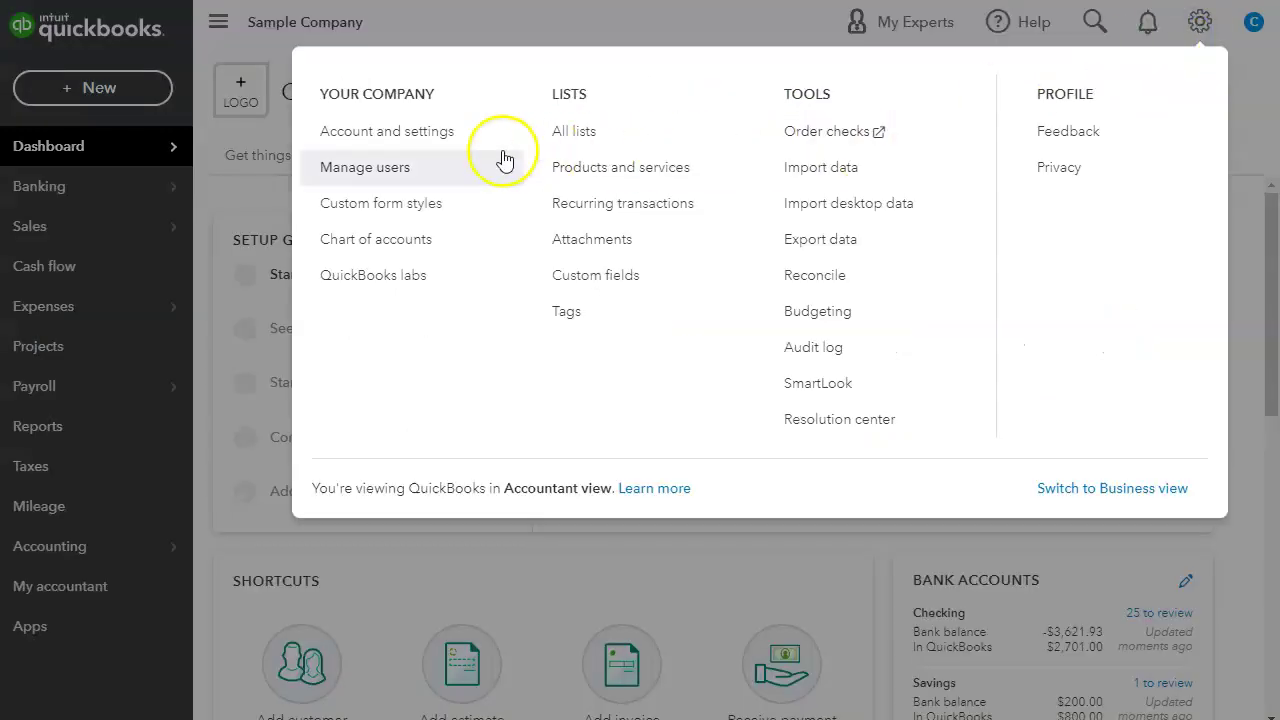
{"action": "left_click", "coordinate": [425, 143]}
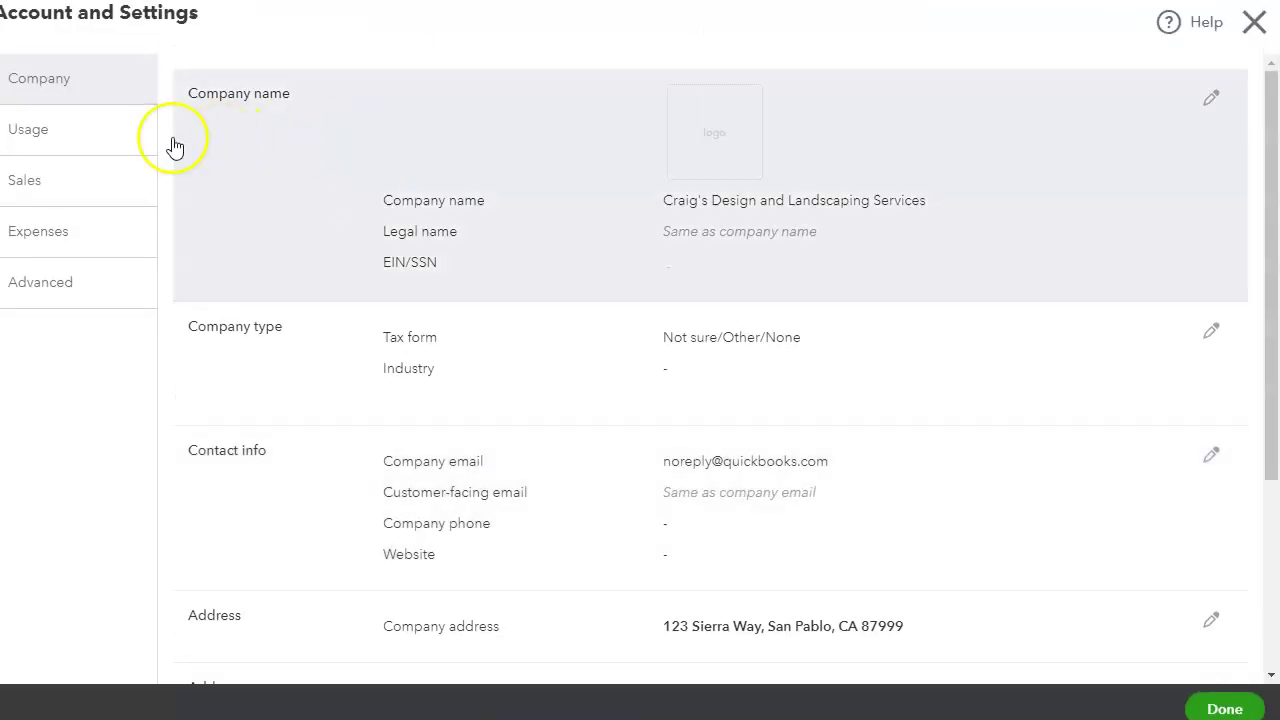
{"action": "left_click", "coordinate": [37, 190]}
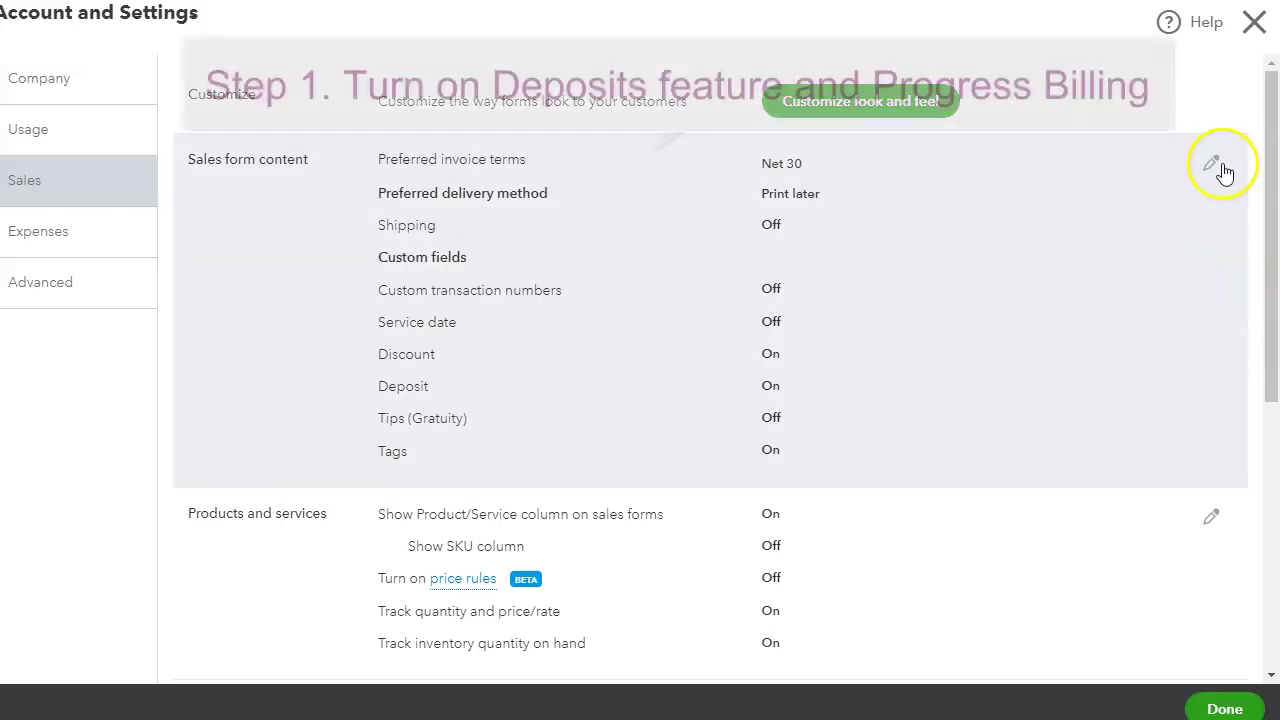
{"action": "left_click", "coordinate": [1214, 164]}
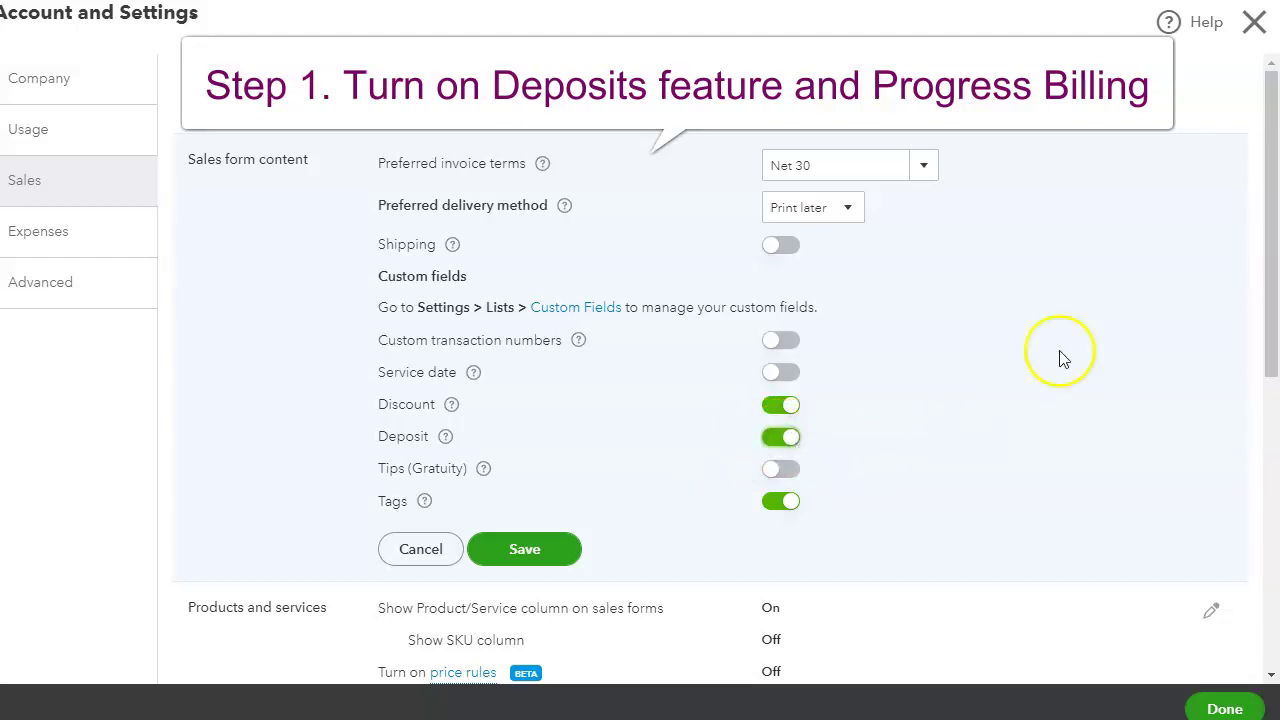
{"action": "left_click", "coordinate": [557, 549]}
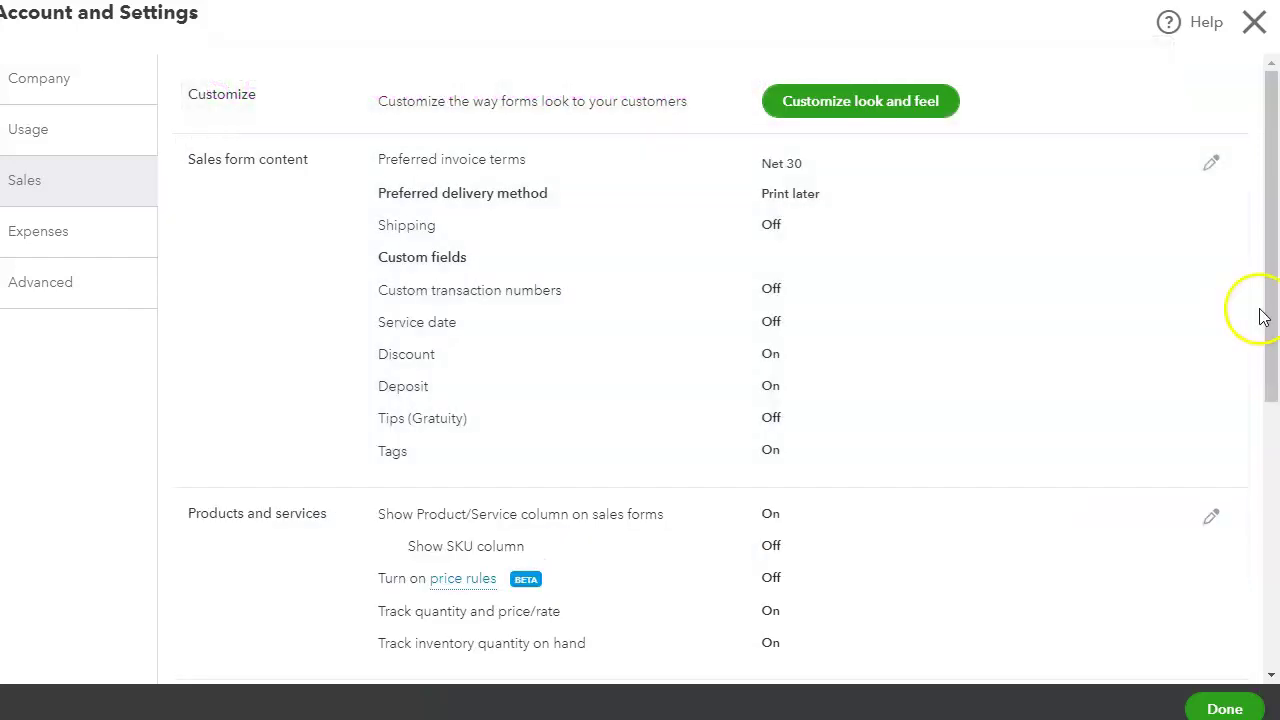
{"action": "left_click_drag", "start_coordinate": [1264, 317], "coordinate": [1243, 491]}
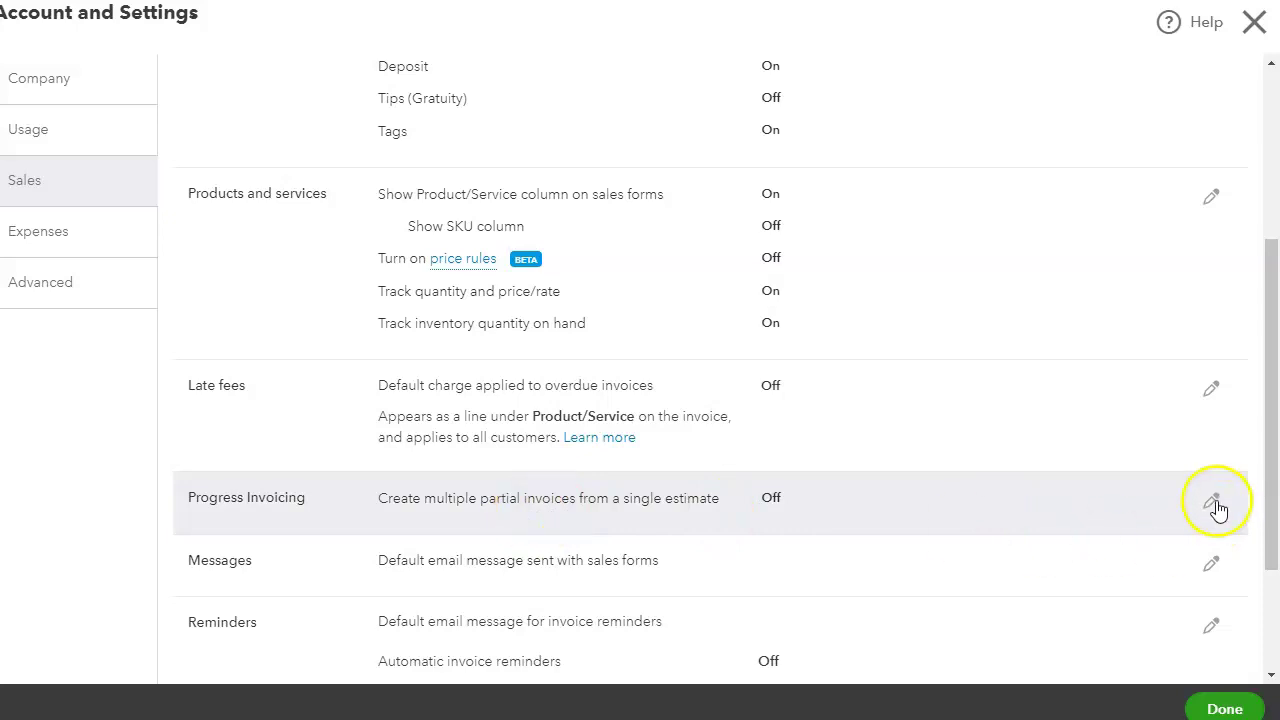
Switch Progress Invoicing on, accept the updated invoice template, and close Account and Settings.
{"action": "left_click", "coordinate": [1212, 502]}
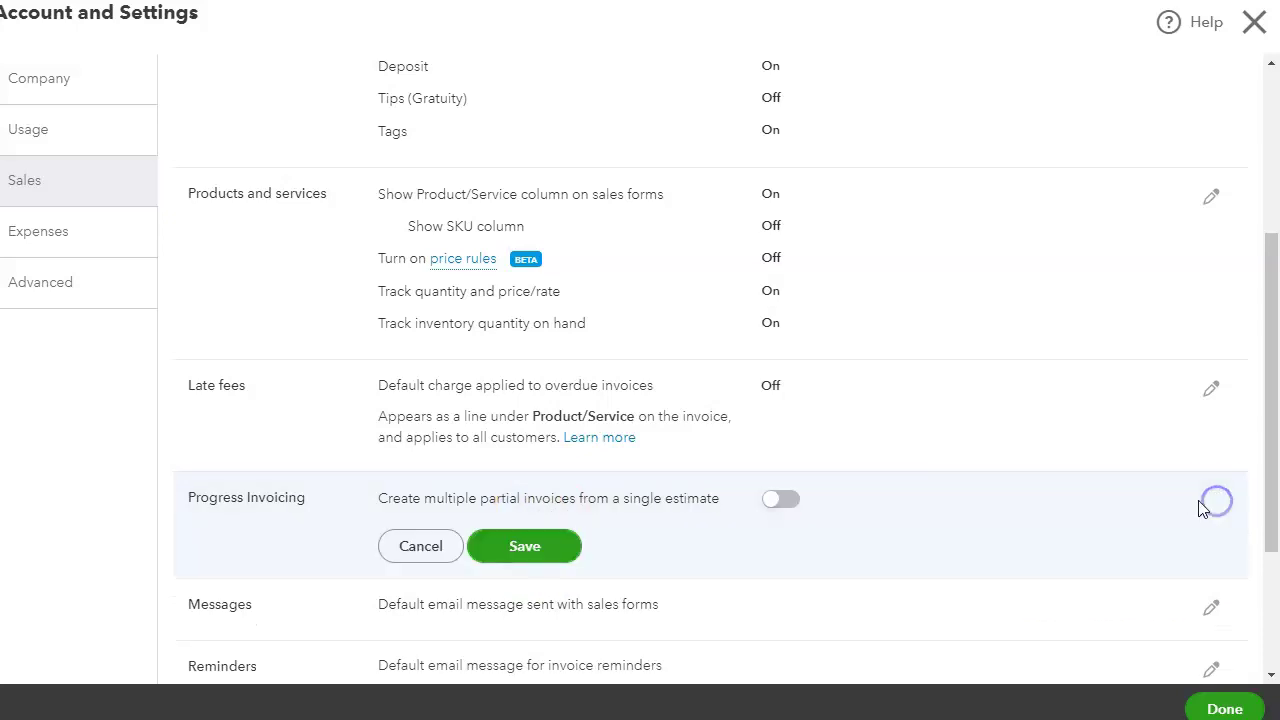
{"action": "left_click", "coordinate": [779, 508]}
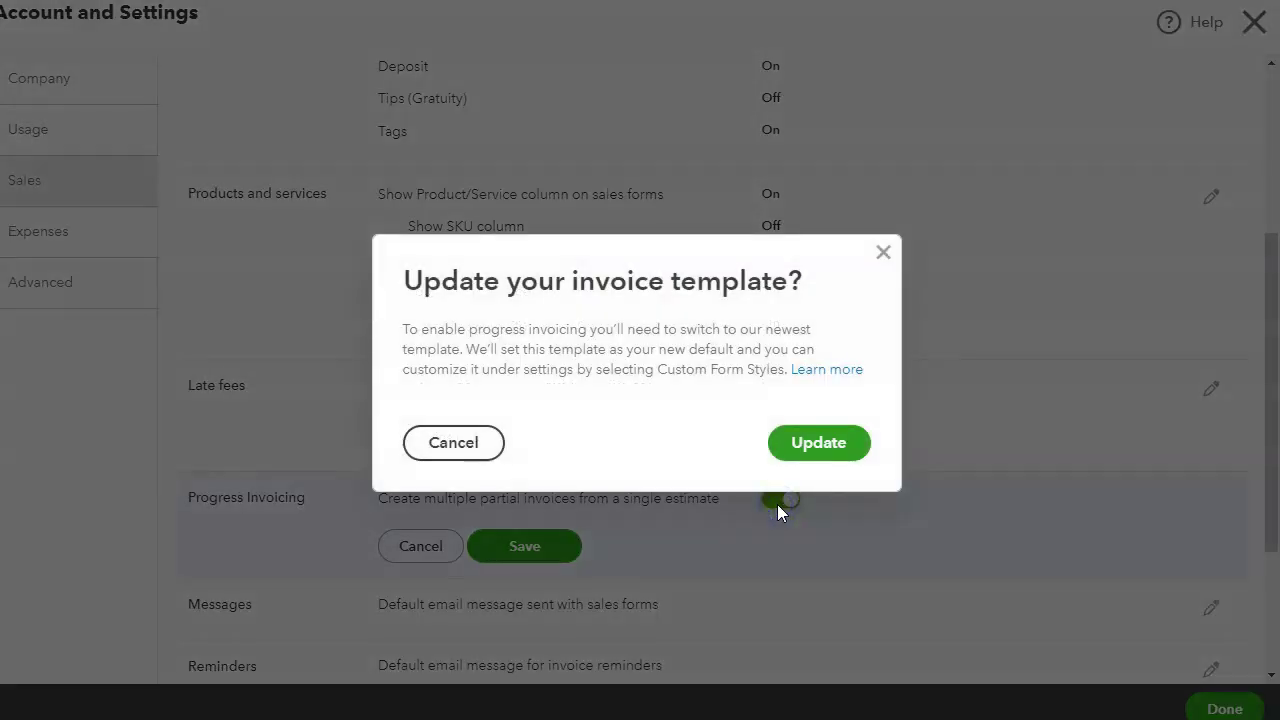
{"action": "left_click", "coordinate": [848, 447]}
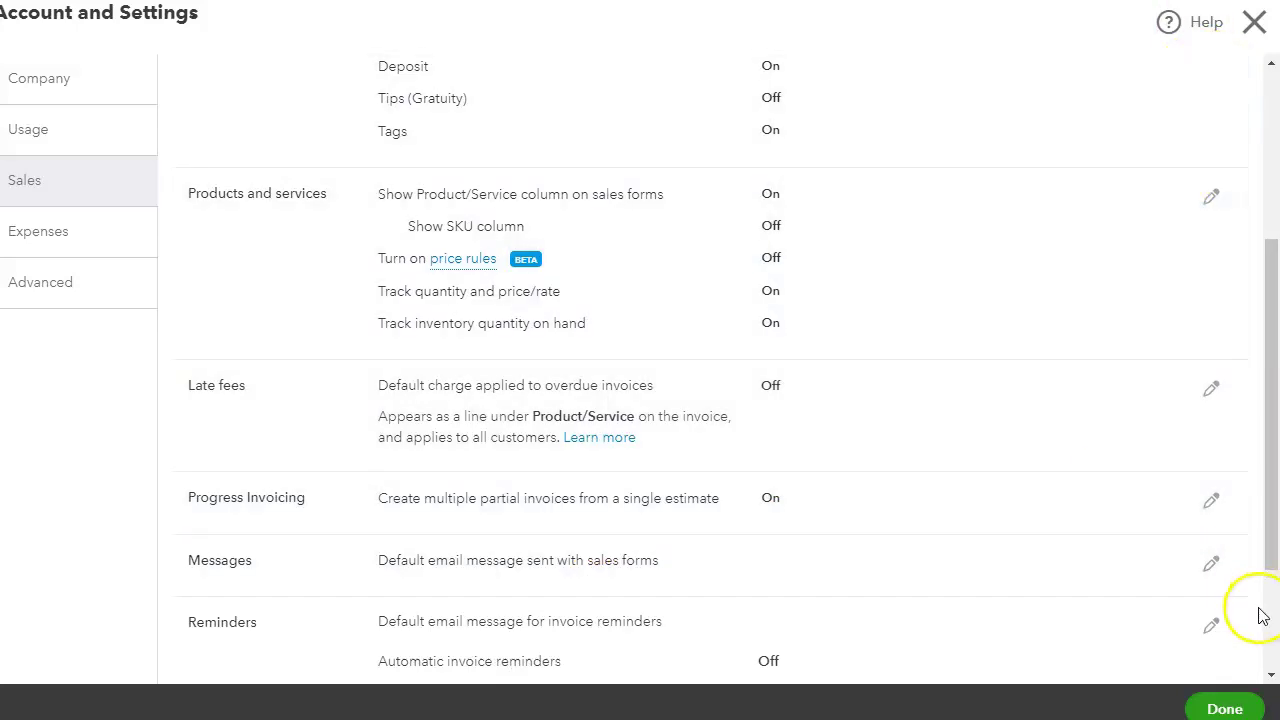
{"action": "left_click", "coordinate": [1218, 710]}
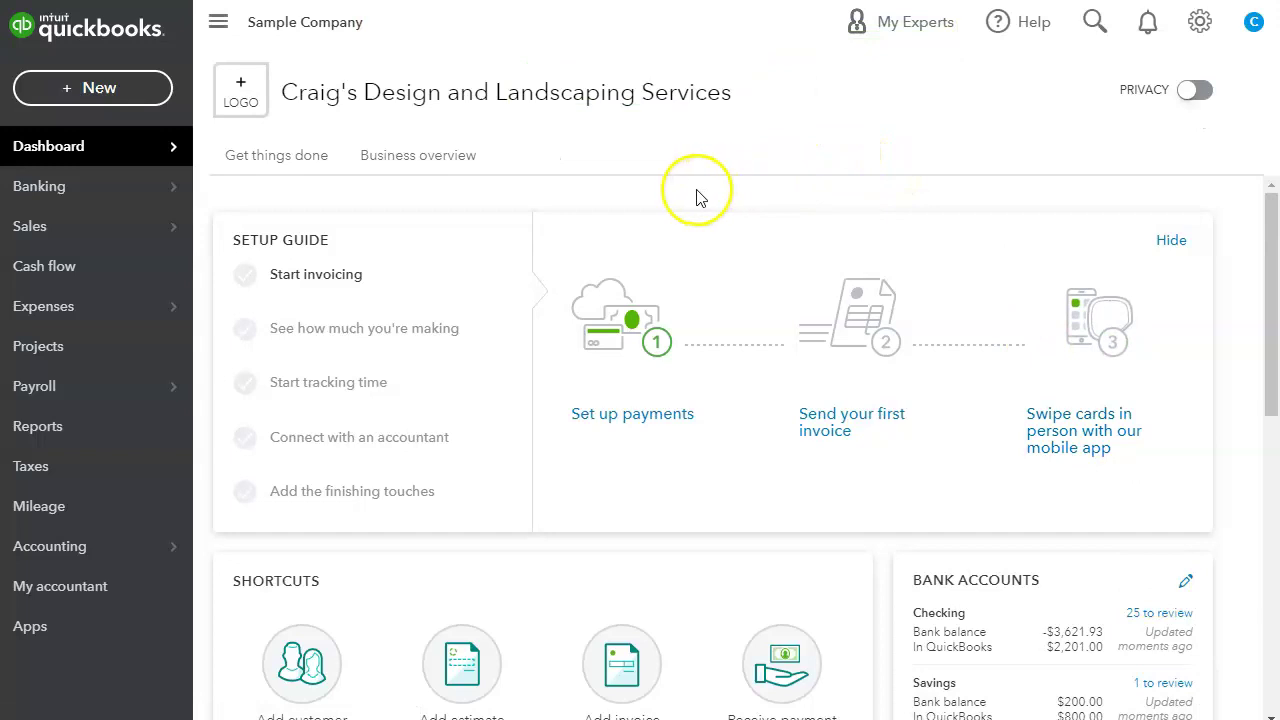
Start a new bank deposit dated 08/26/2021.
{"action": "left_click", "coordinate": [113, 95]}
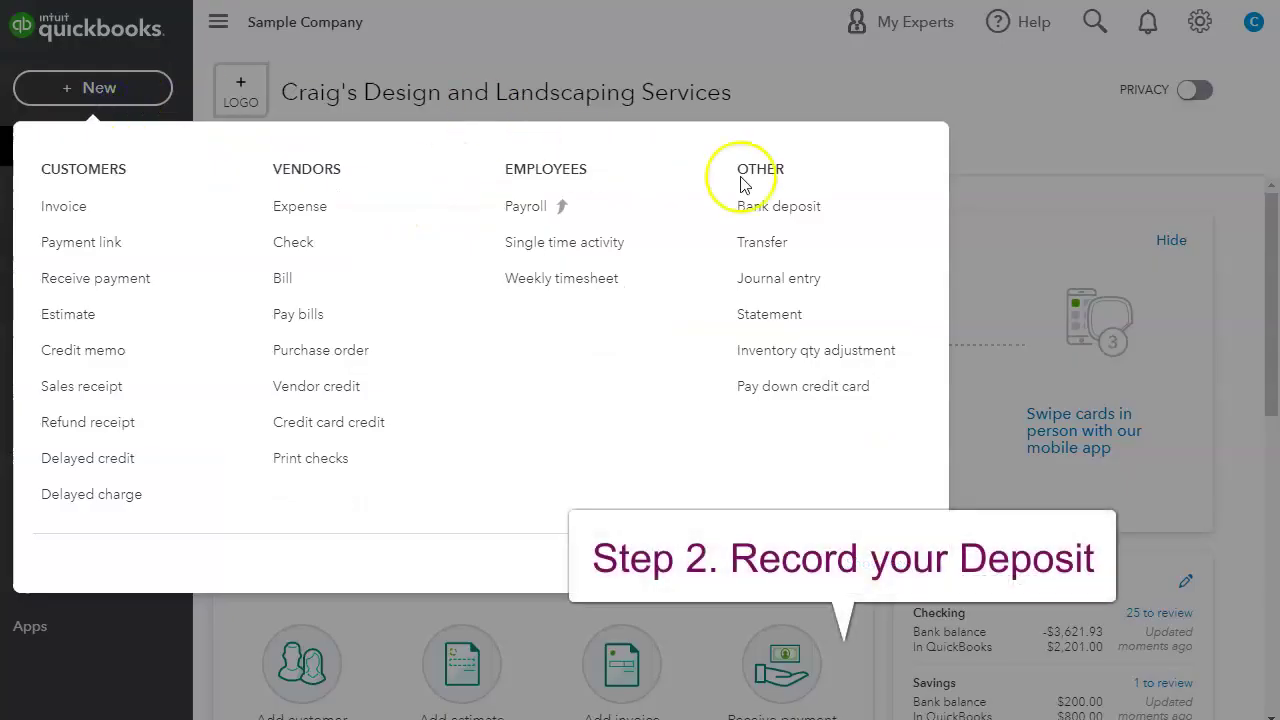
{"action": "left_click", "coordinate": [800, 206]}
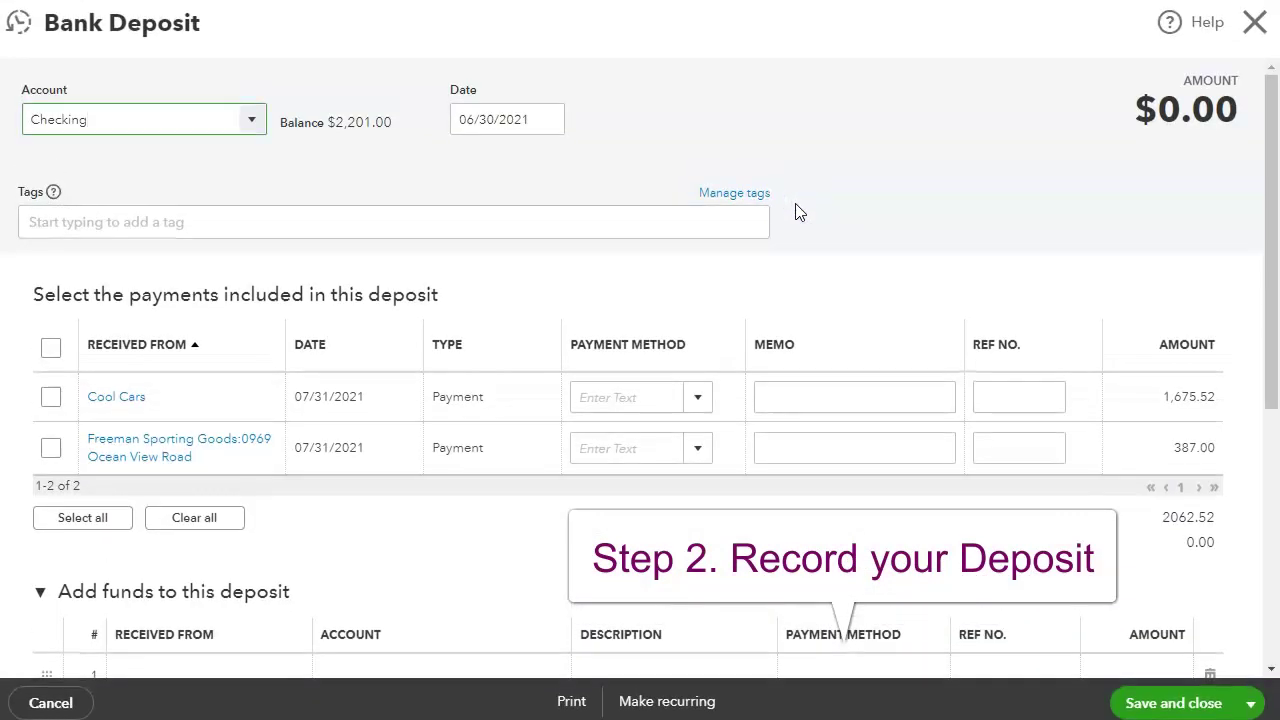
{"action": "left_click", "coordinate": [523, 121]}
{"action": "type", "text": "08"}
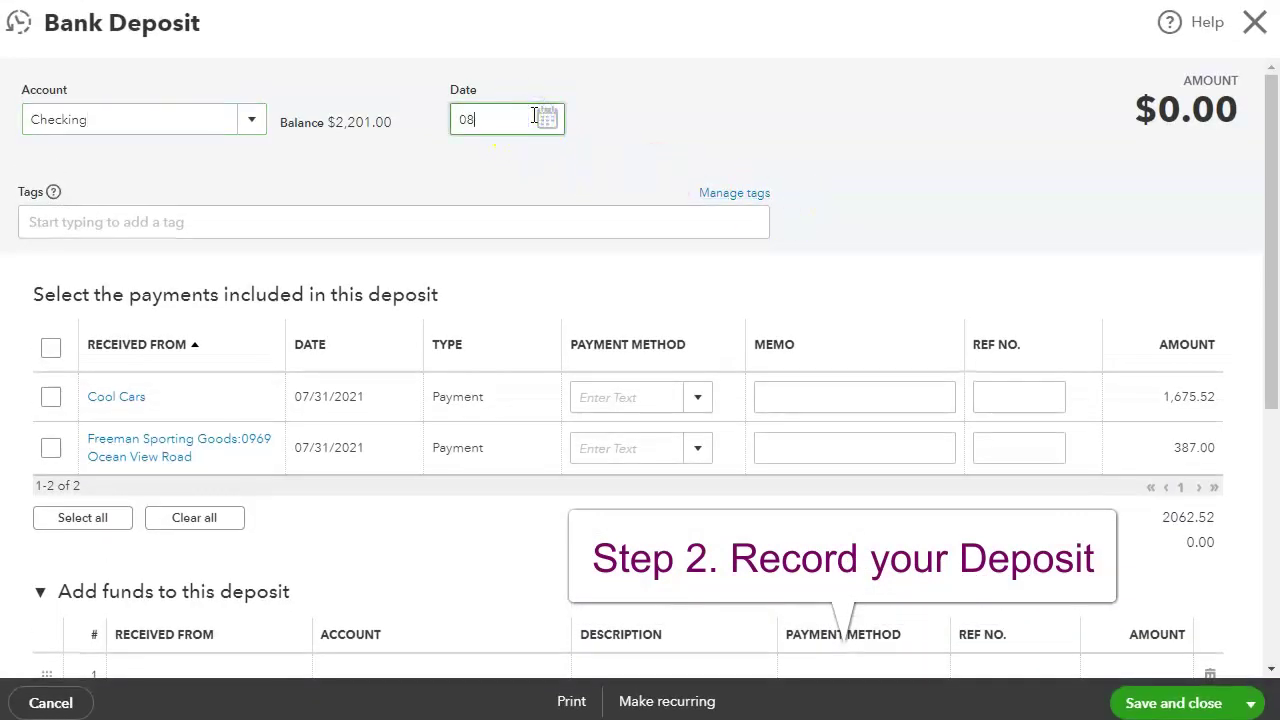
{"action": "type", "text": "/26/2021"}
{"action": "key", "text": "Tab"}
{"action": "left_click", "coordinate": [1212, 185]}
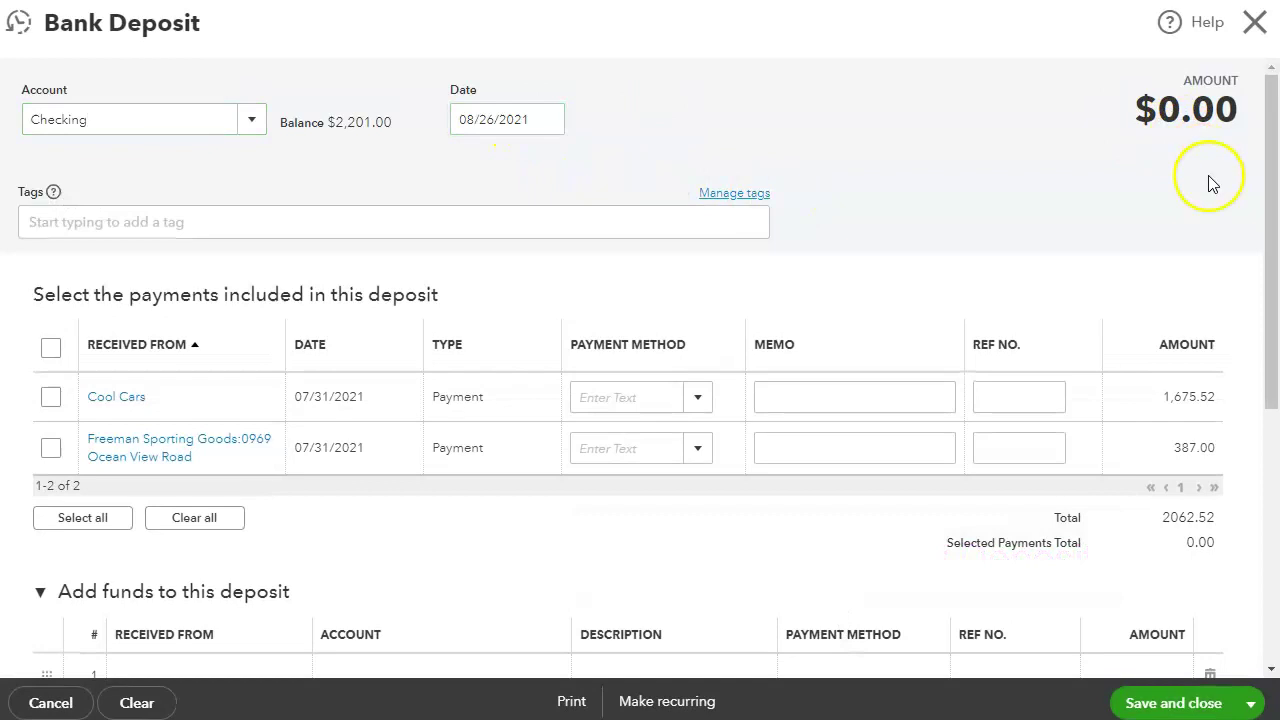
{"action": "left_click_drag", "start_coordinate": [1266, 194], "coordinate": [1249, 397]}
Enter a funds line received from Cool Cars into the Customer Deposits account.
{"action": "left_click", "coordinate": [242, 300]}
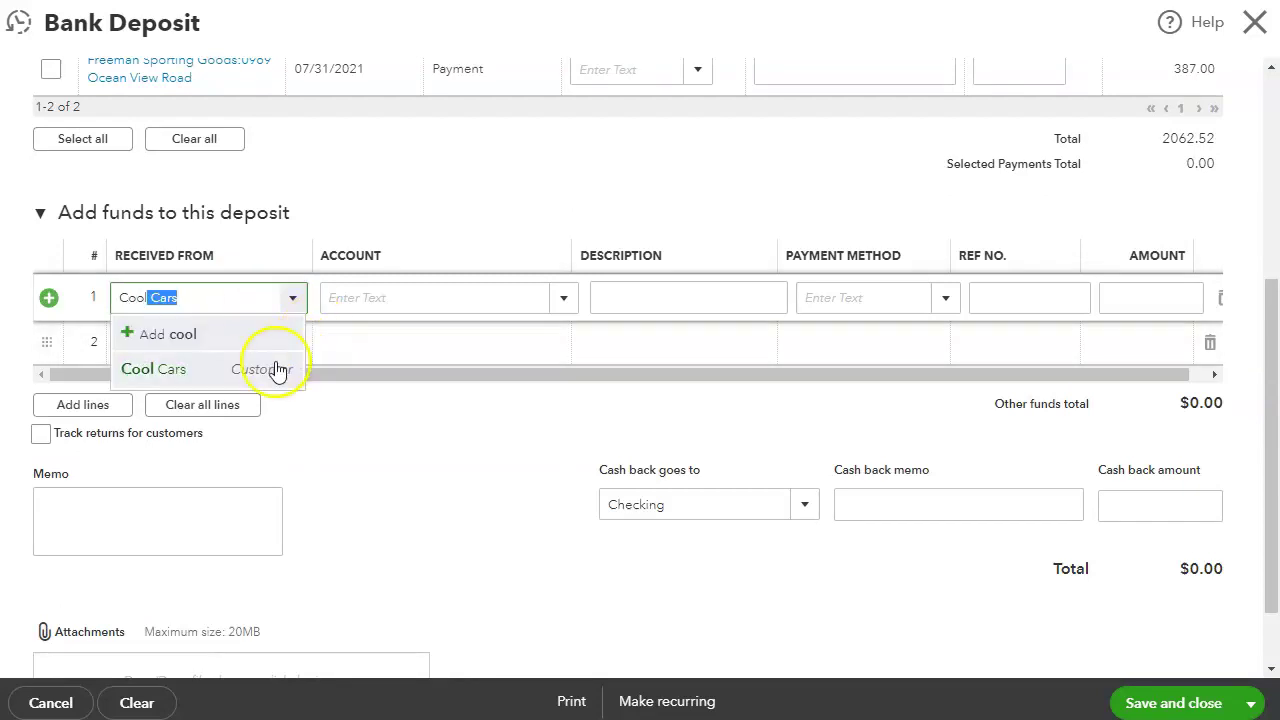
{"action": "left_click", "coordinate": [274, 366]}
{"action": "left_click", "coordinate": [396, 294]}
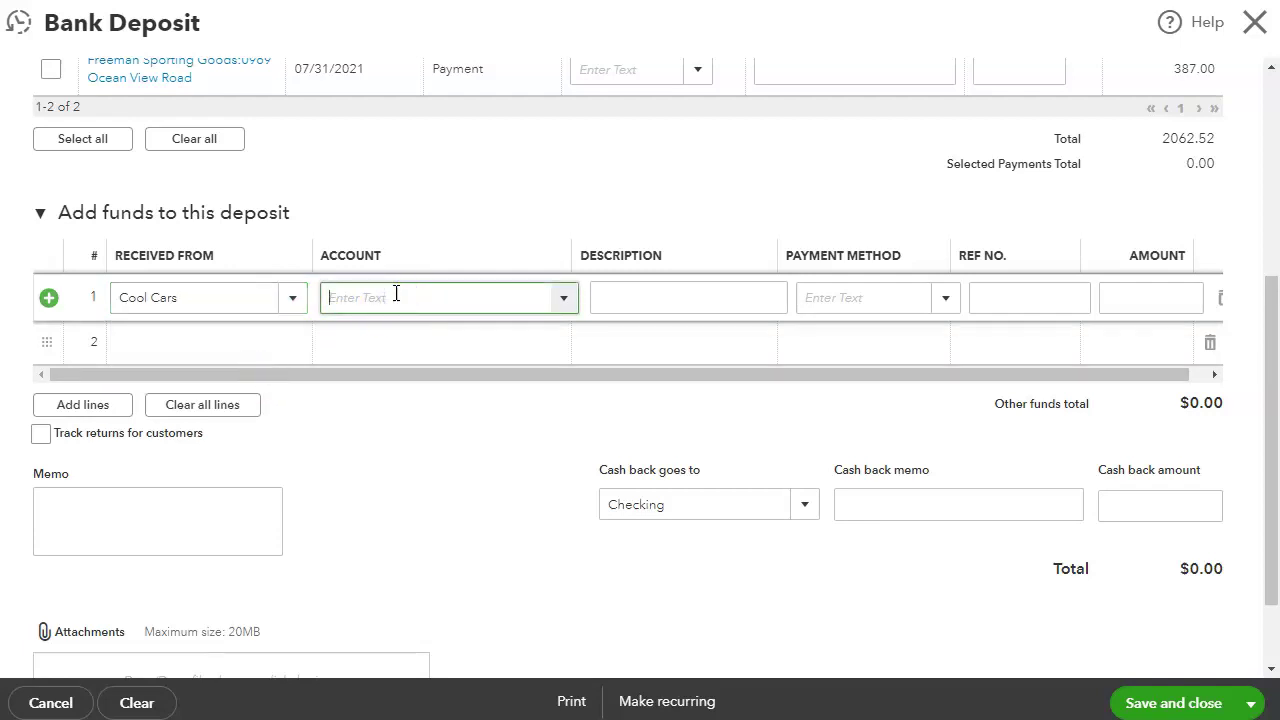
{"action": "type", "text": "custo"}
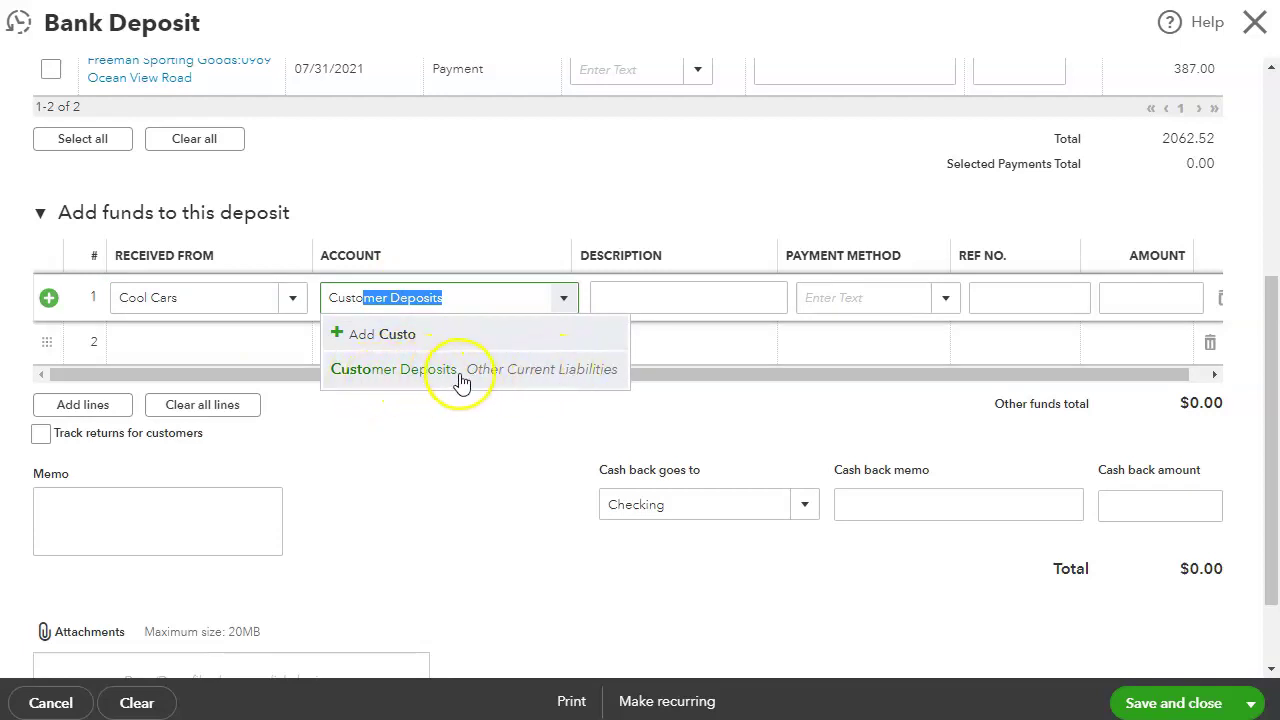
{"action": "left_click", "coordinate": [550, 378]}
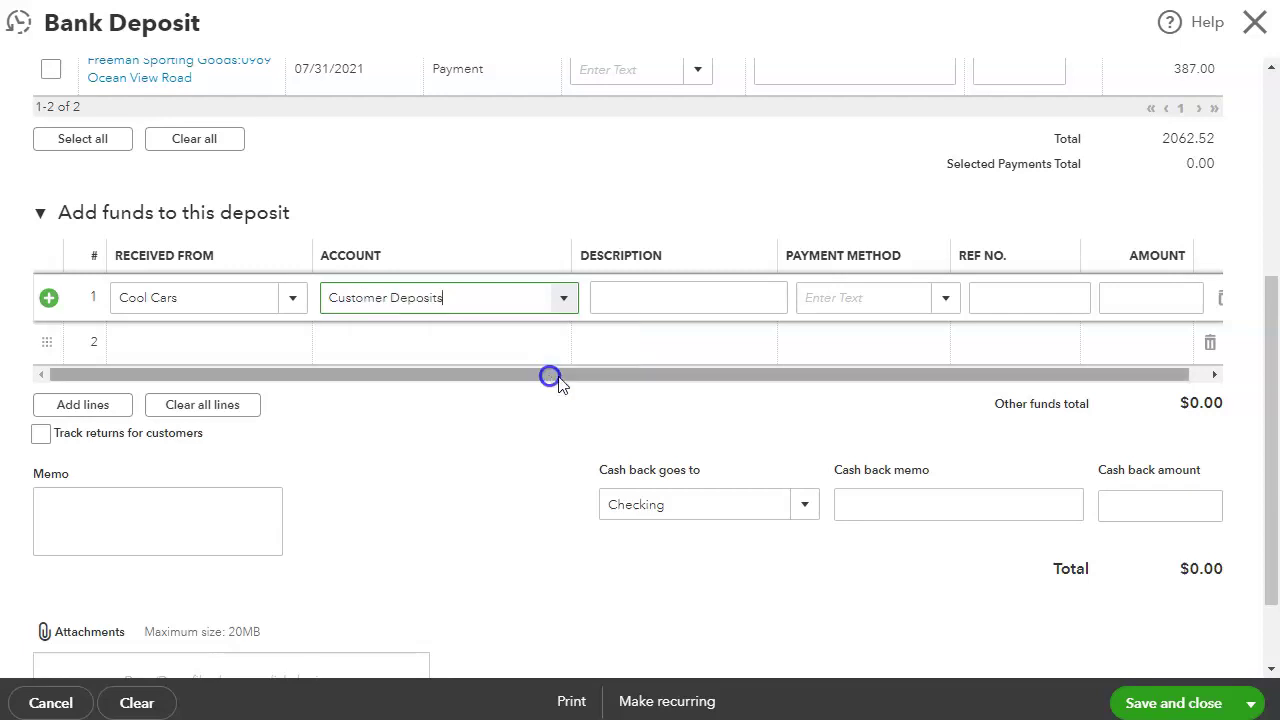
Describe the line as For Materials, paid by Check ref 1234 for 500.00, and save.
{"action": "left_click", "coordinate": [736, 306]}
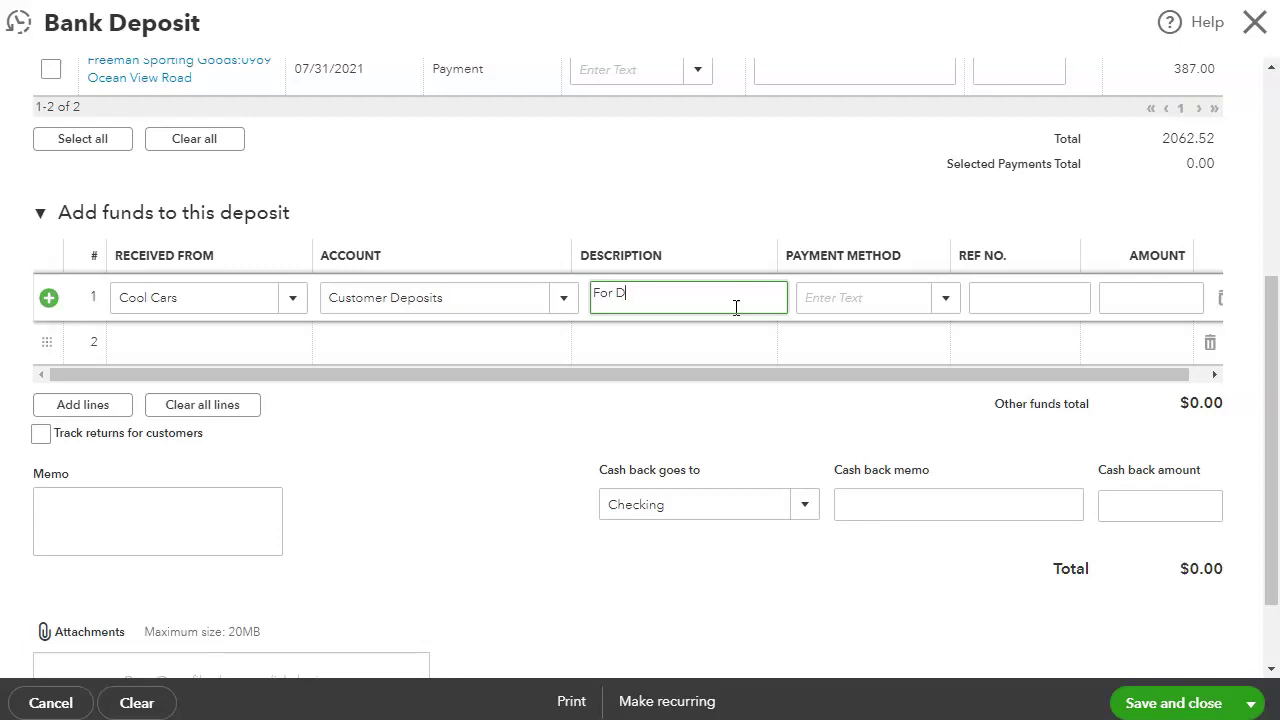
{"action": "key", "text": "Tab"}
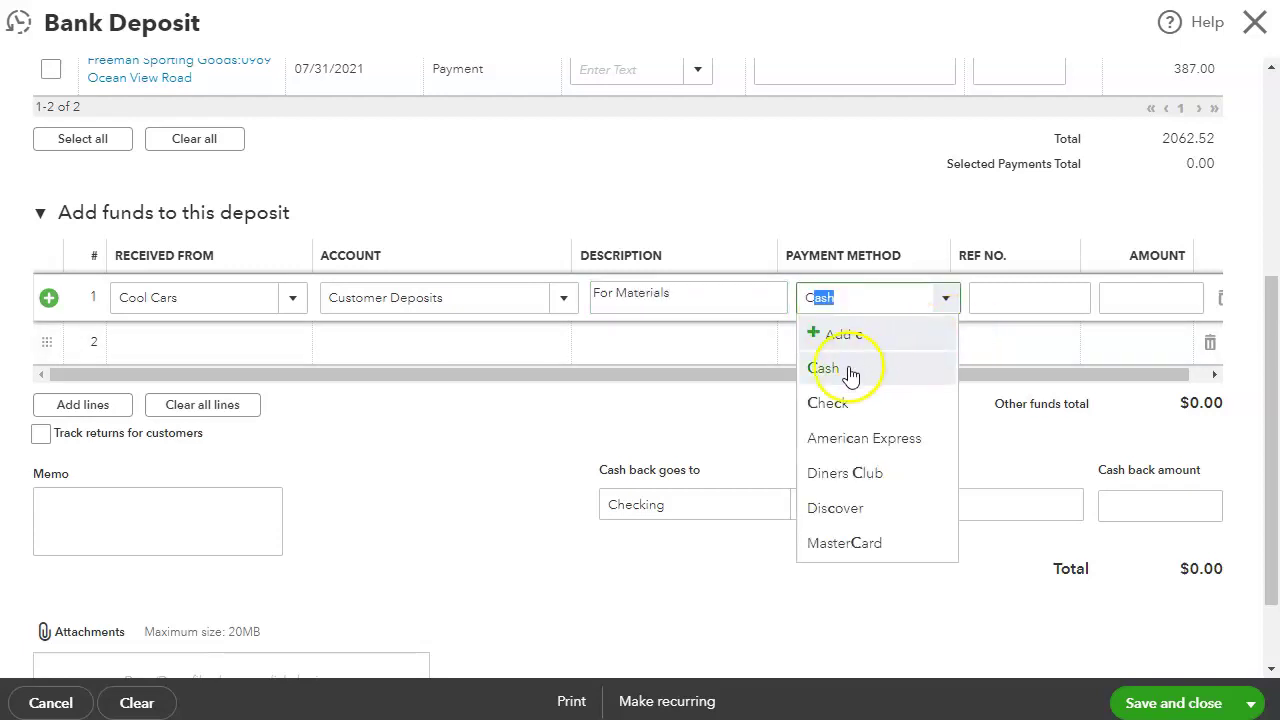
{"action": "left_click", "coordinate": [830, 400]}
{"action": "left_click", "coordinate": [995, 305]}
{"action": "type", "text": "1234"}
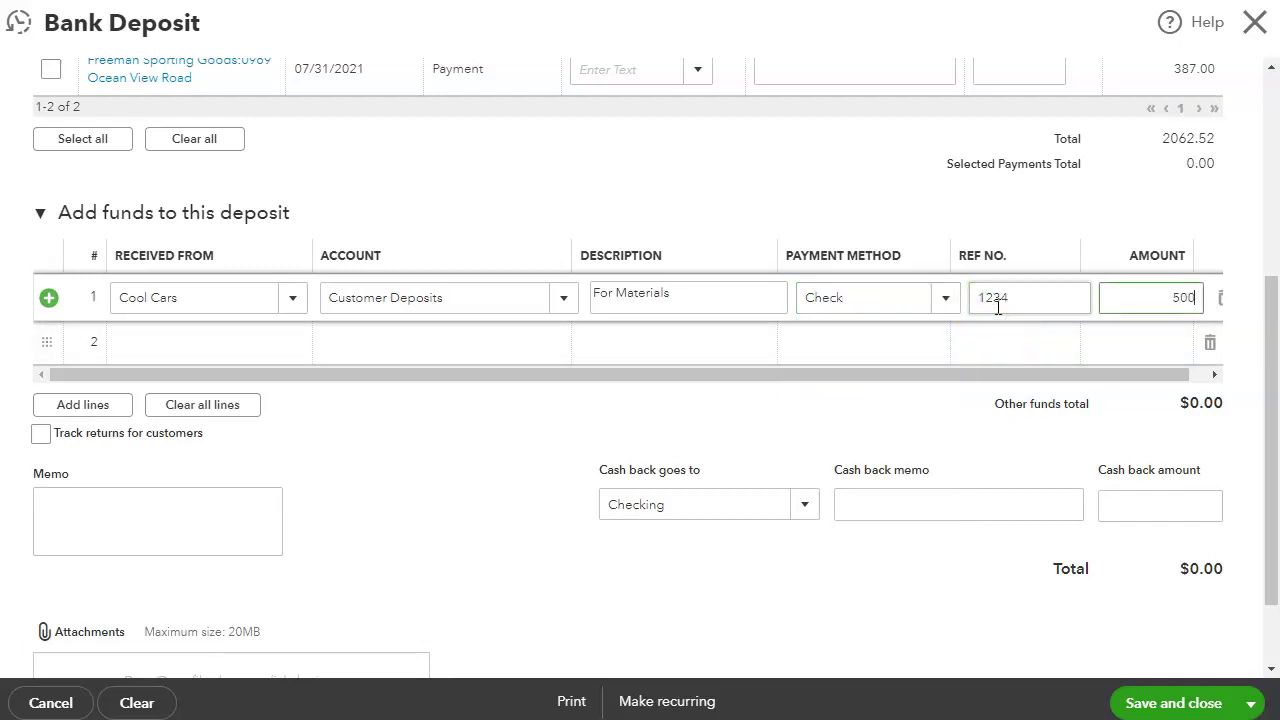
{"action": "left_click", "coordinate": [1168, 702]}
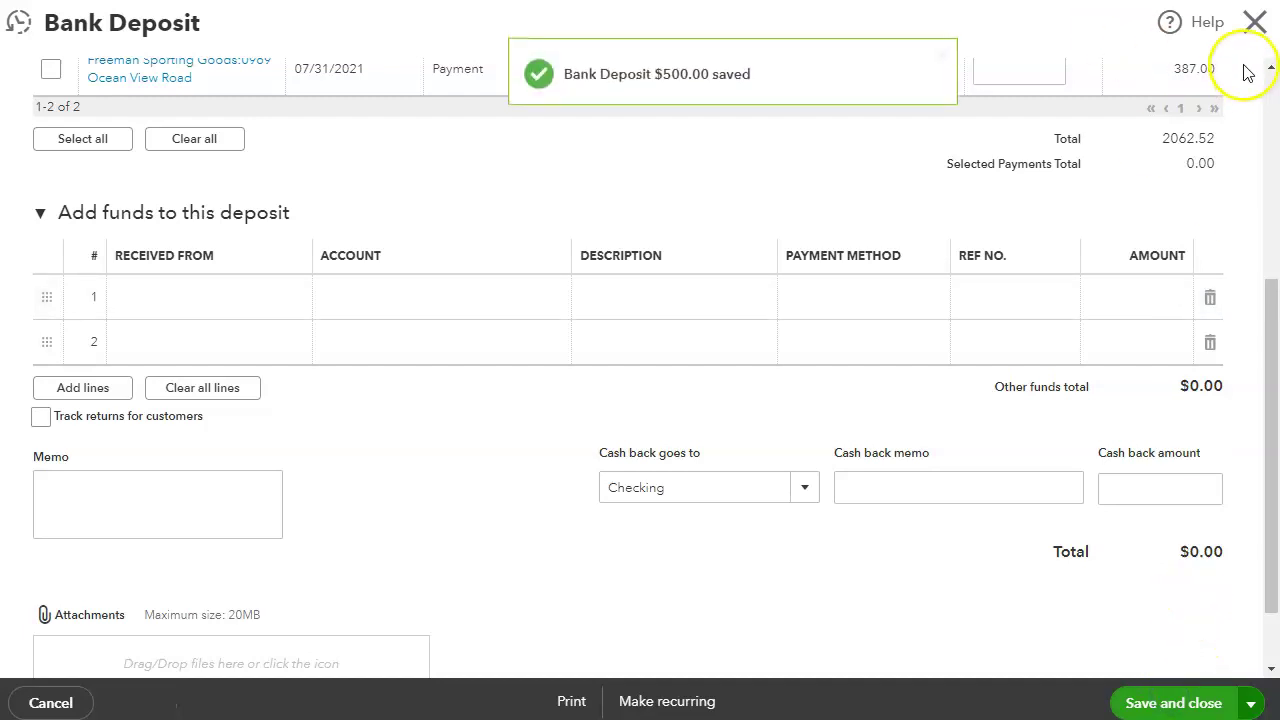
Close the deposit form, refresh the Balance Sheet, and scroll to Customer Deposits at 1,500.00.
{"action": "left_click", "coordinate": [1254, 22]}
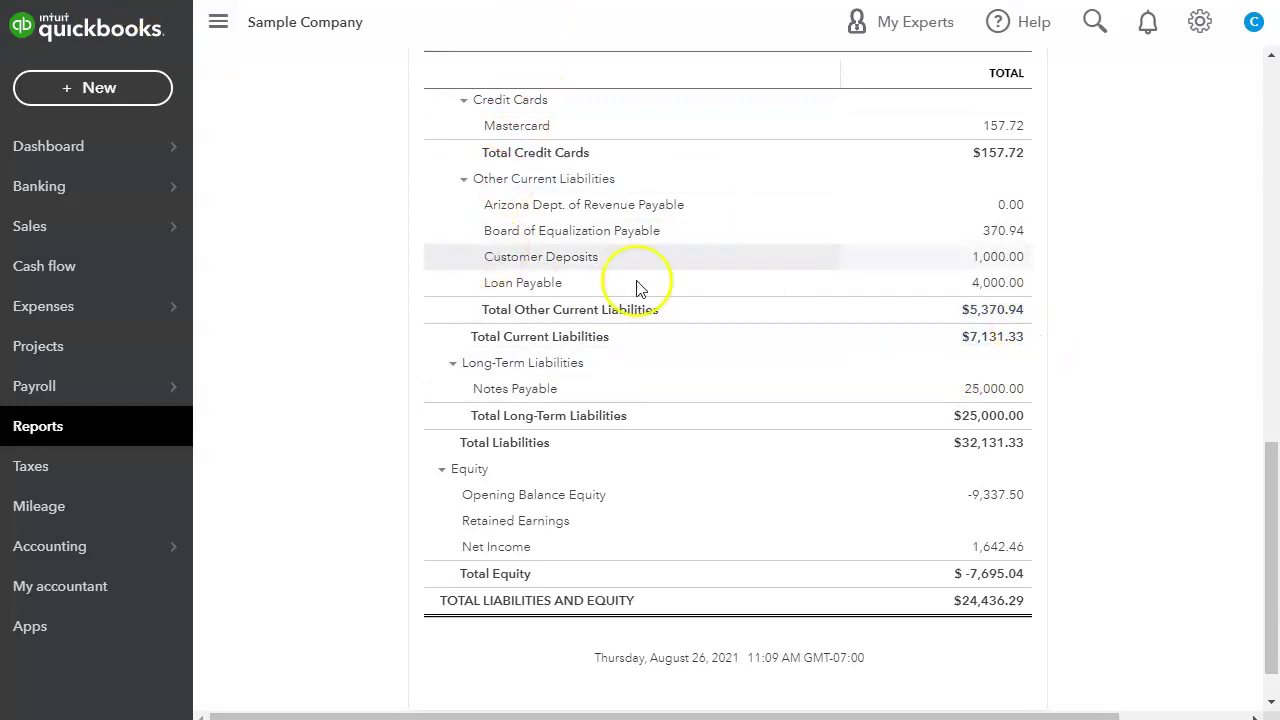
{"action": "left_click", "coordinate": [565, 280]}
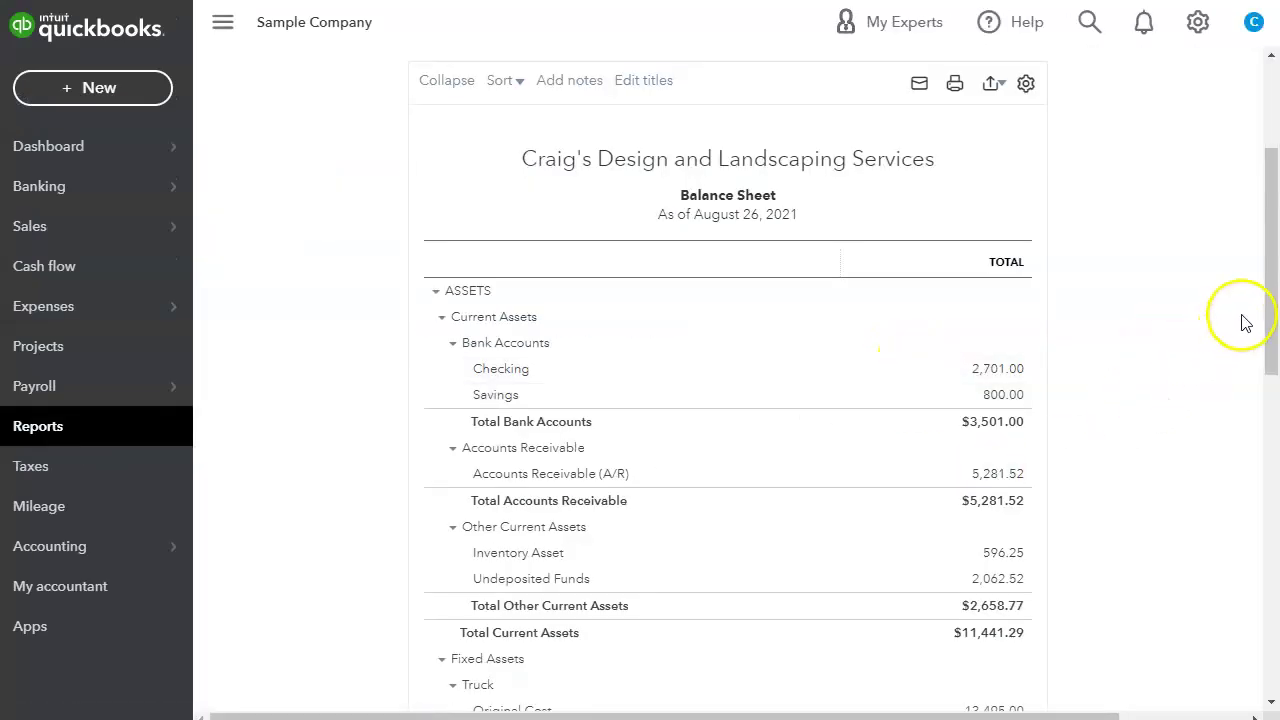
{"action": "left_click_drag", "start_coordinate": [1273, 298], "coordinate": [1220, 529]}
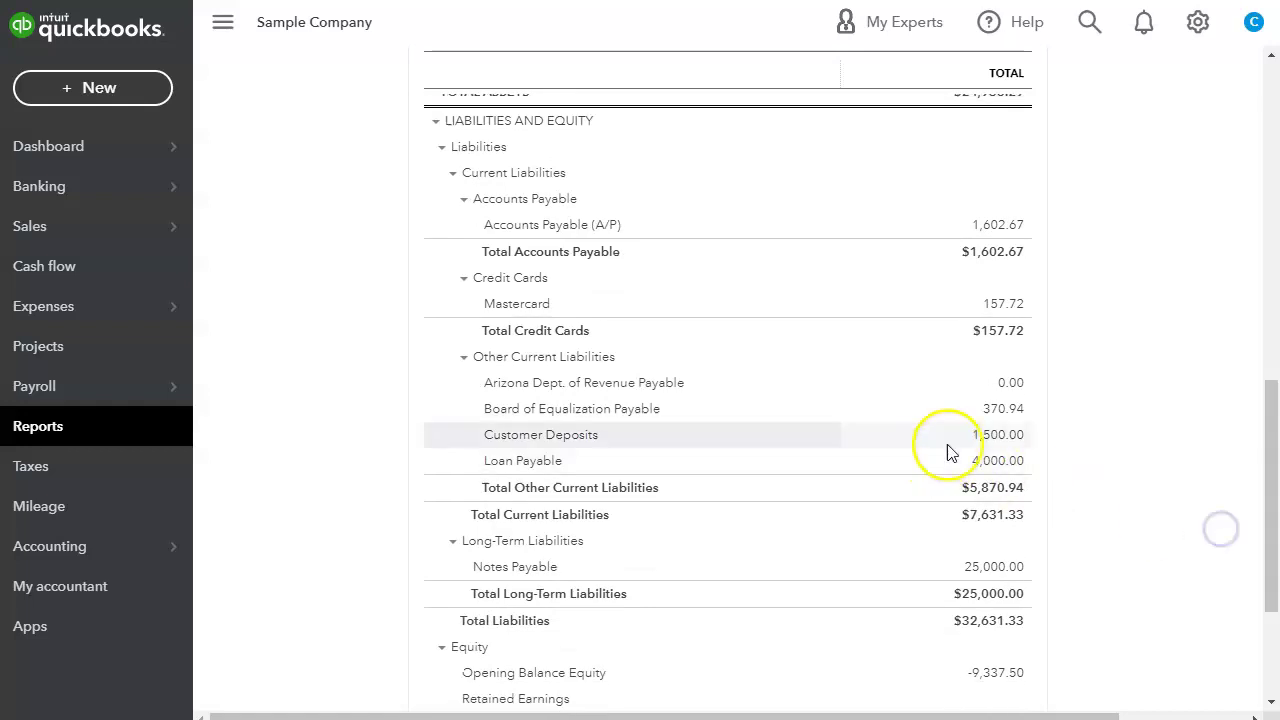
Drill into the Customer Deposits 1,500.00 balance to list both deposits, widening the report.
{"action": "left_click", "coordinate": [1005, 443]}
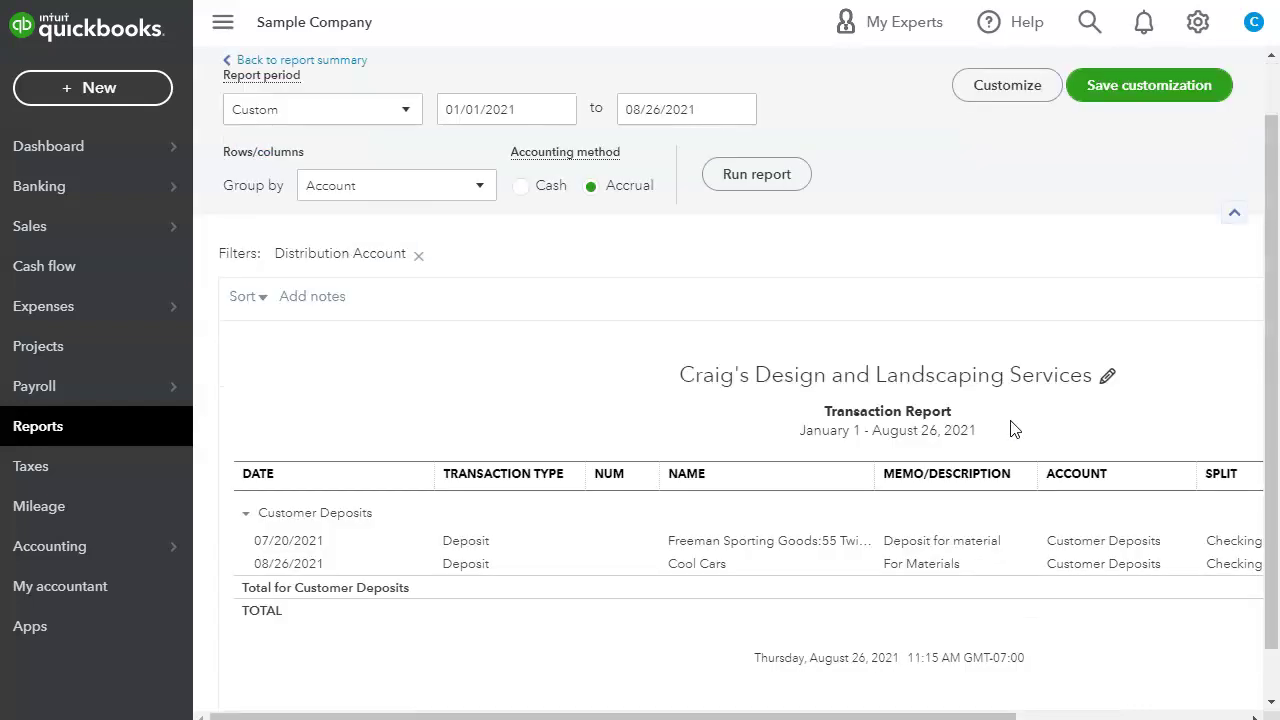
{"action": "left_click", "coordinate": [220, 22]}
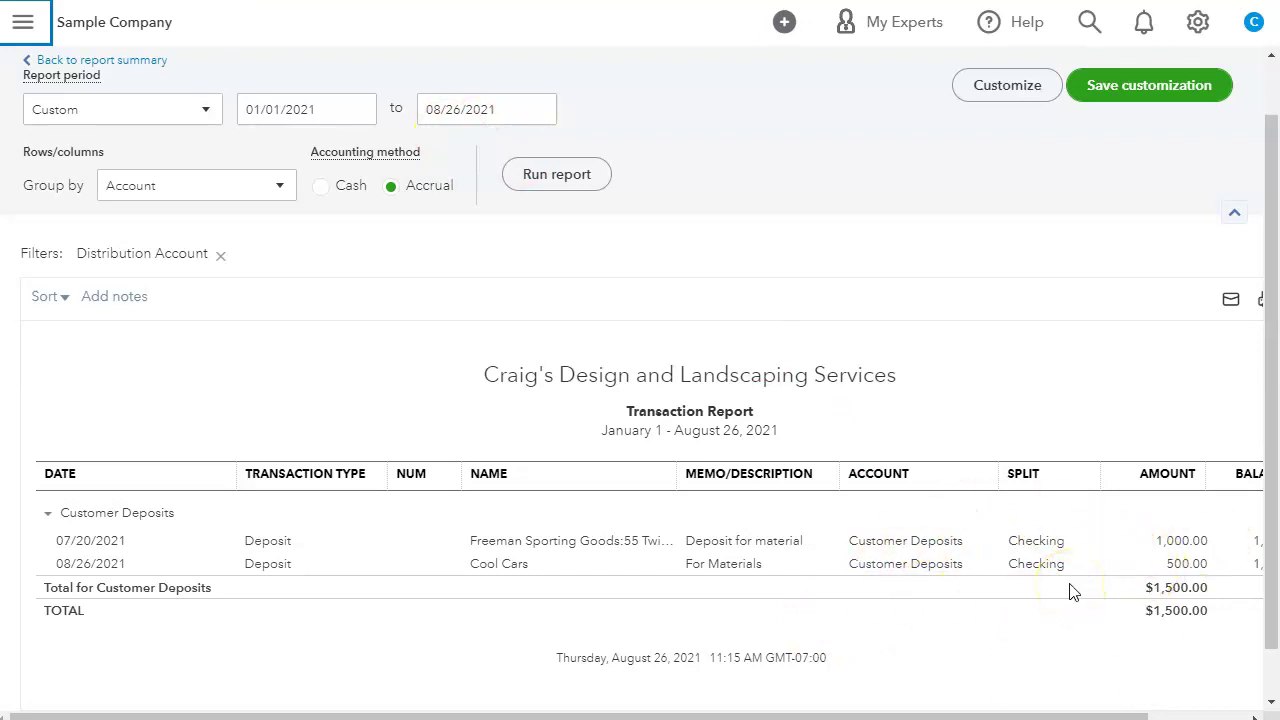
{"action": "left_click_drag", "start_coordinate": [1055, 716], "coordinate": [1095, 716]}
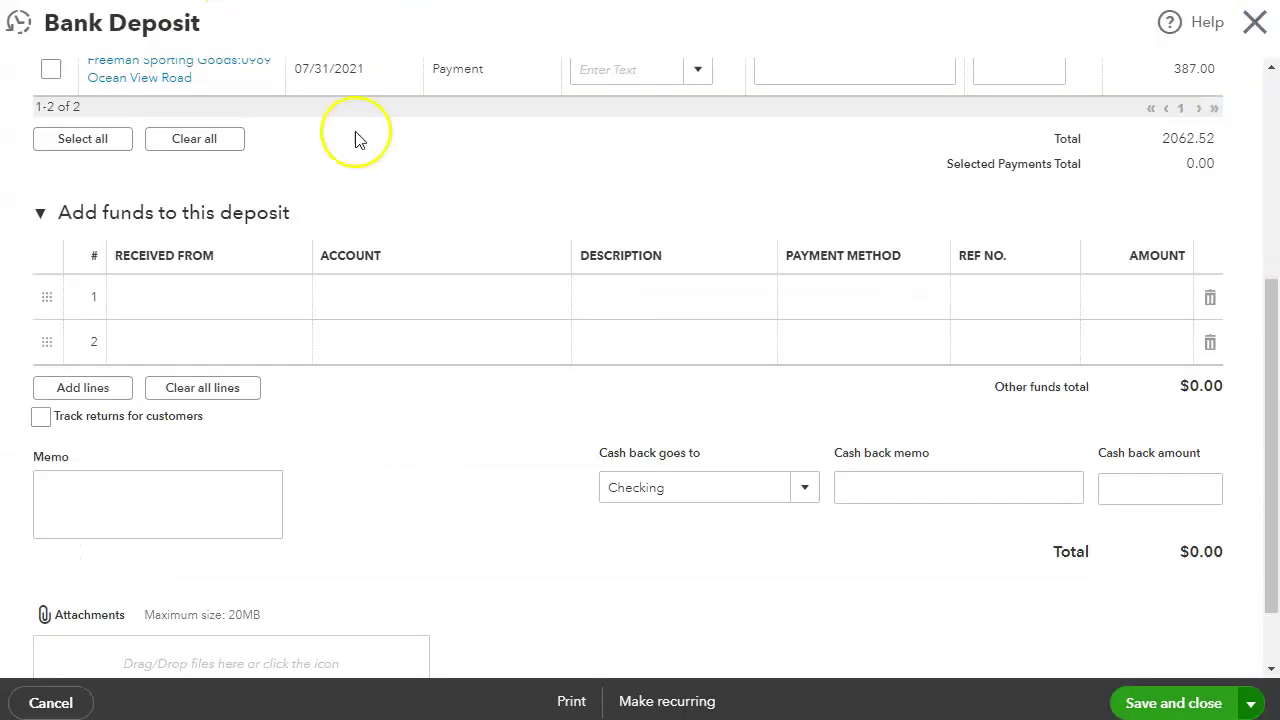
Find customer Cool Cars by searching 'cool' and create a new invoice for them.
{"action": "left_click", "coordinate": [1254, 22]}
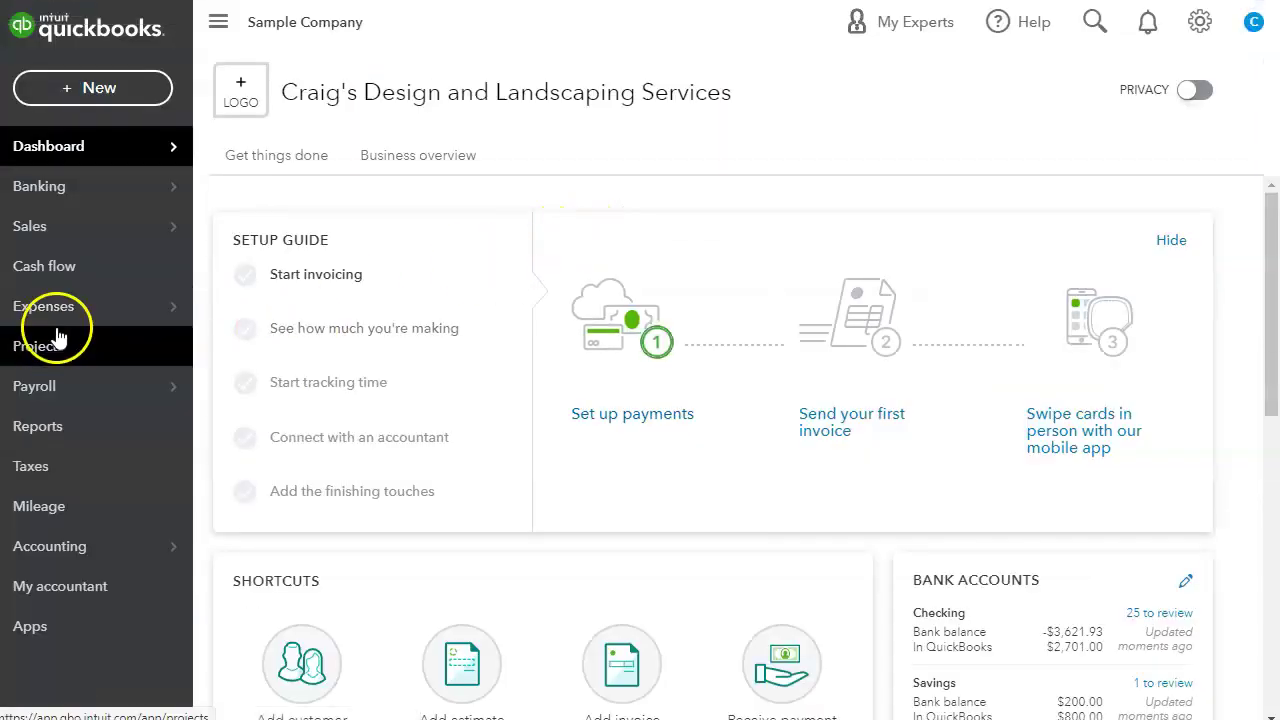
{"action": "mouse_move", "coordinate": [72, 233]}
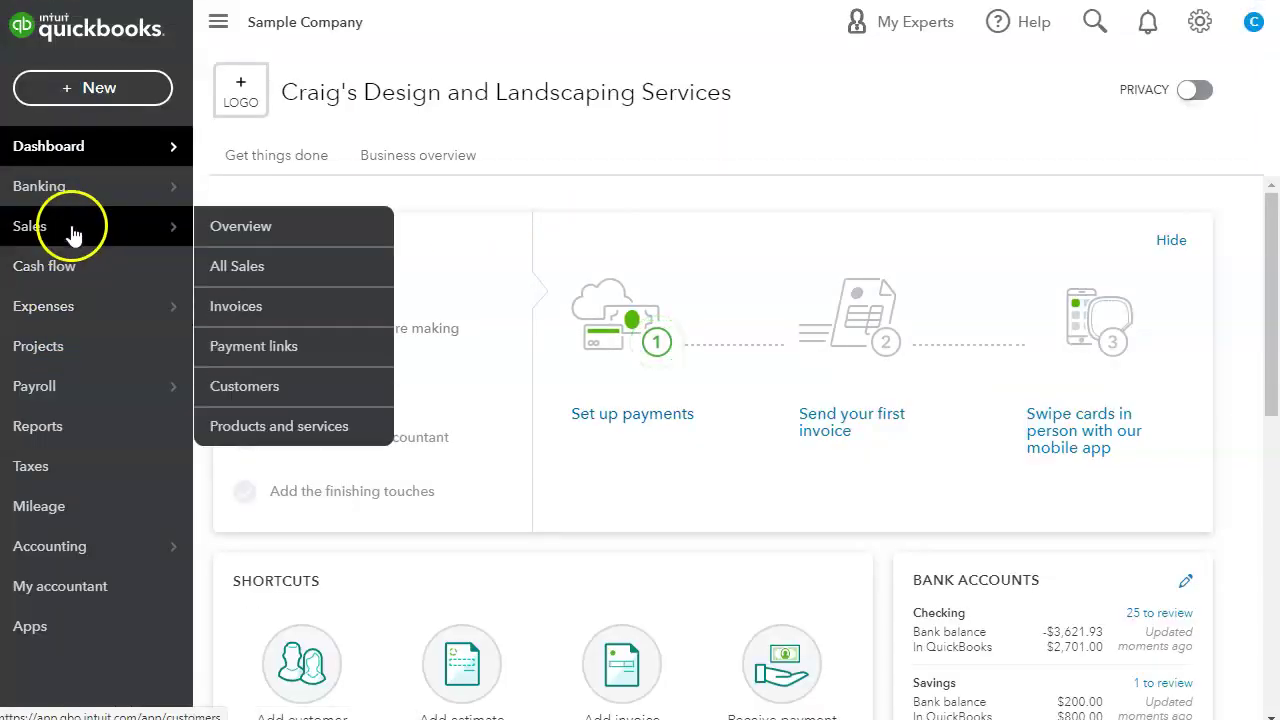
{"action": "left_click", "coordinate": [232, 386]}
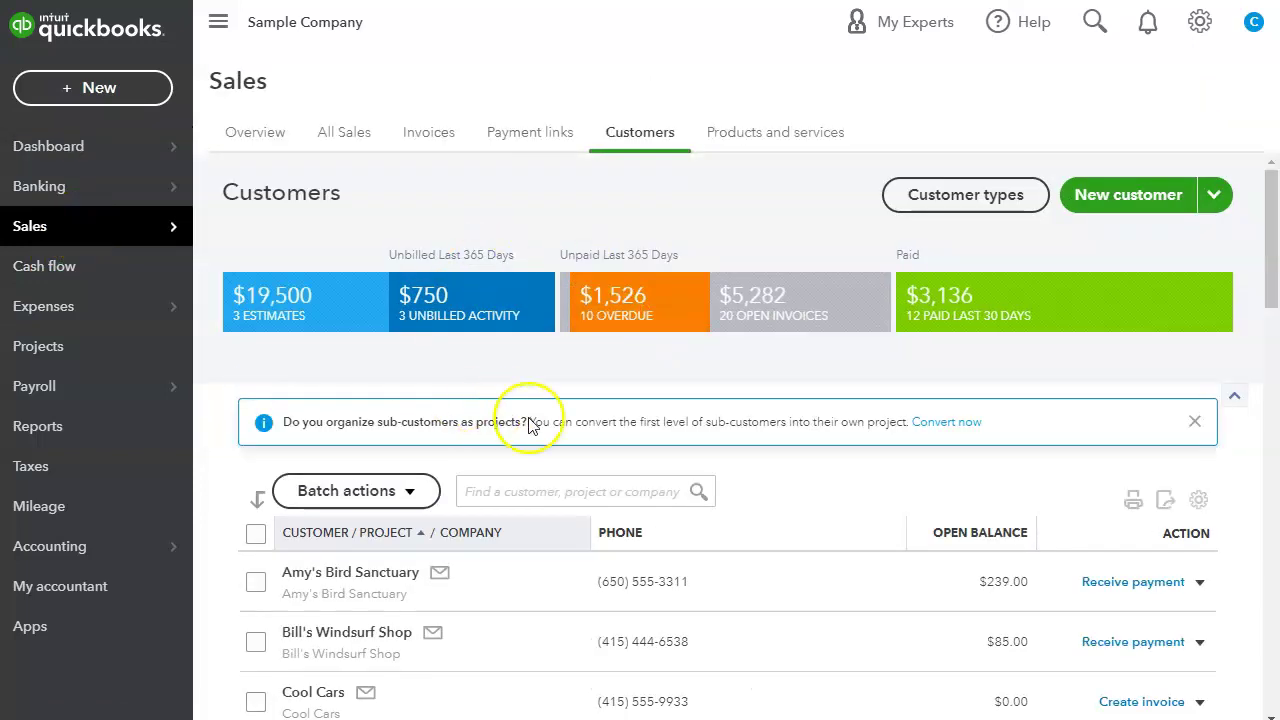
{"action": "left_click", "coordinate": [525, 491]}
{"action": "type", "text": "cool"}
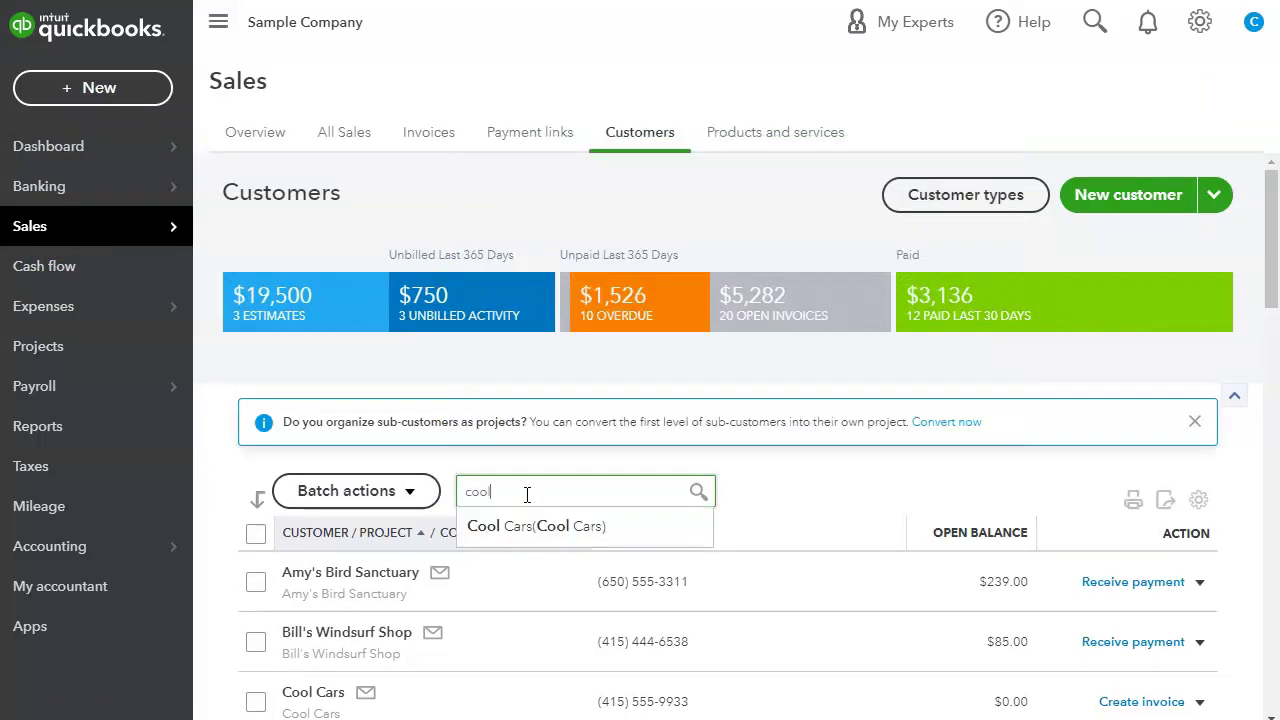
{"action": "left_click", "coordinate": [530, 526]}
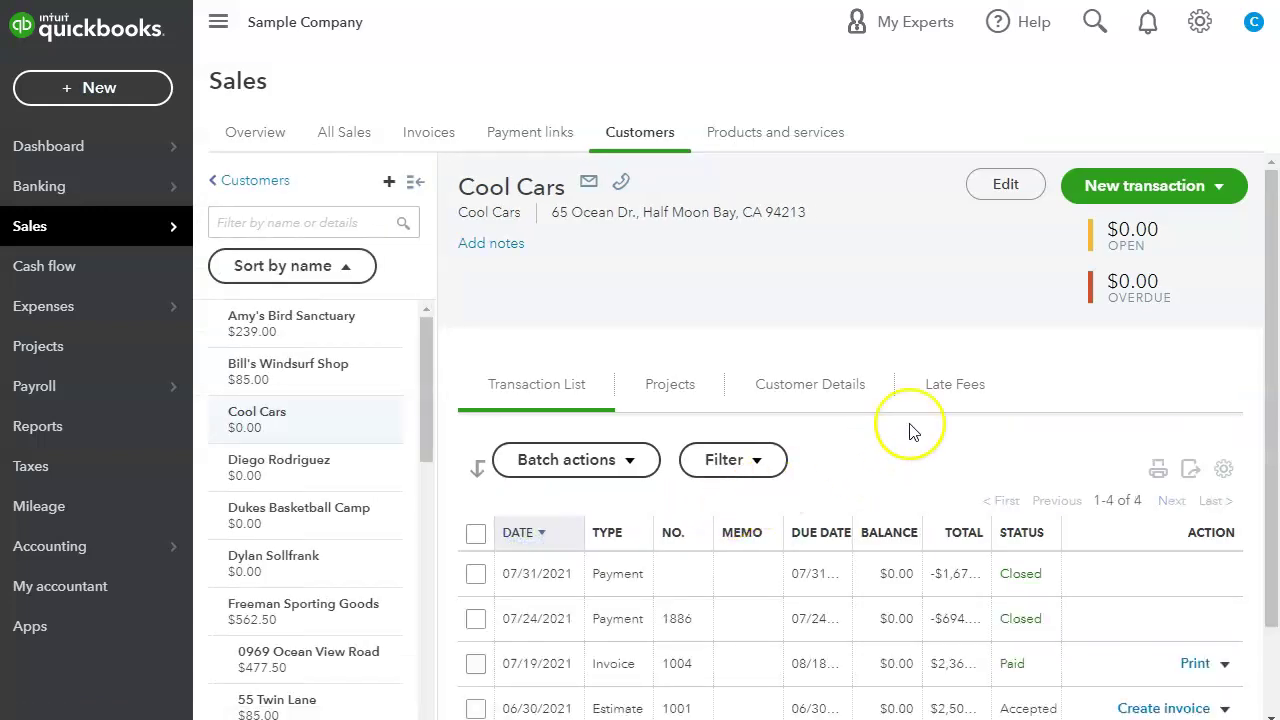
{"action": "left_click", "coordinate": [1157, 182]}
{"action": "left_click", "coordinate": [1110, 223]}
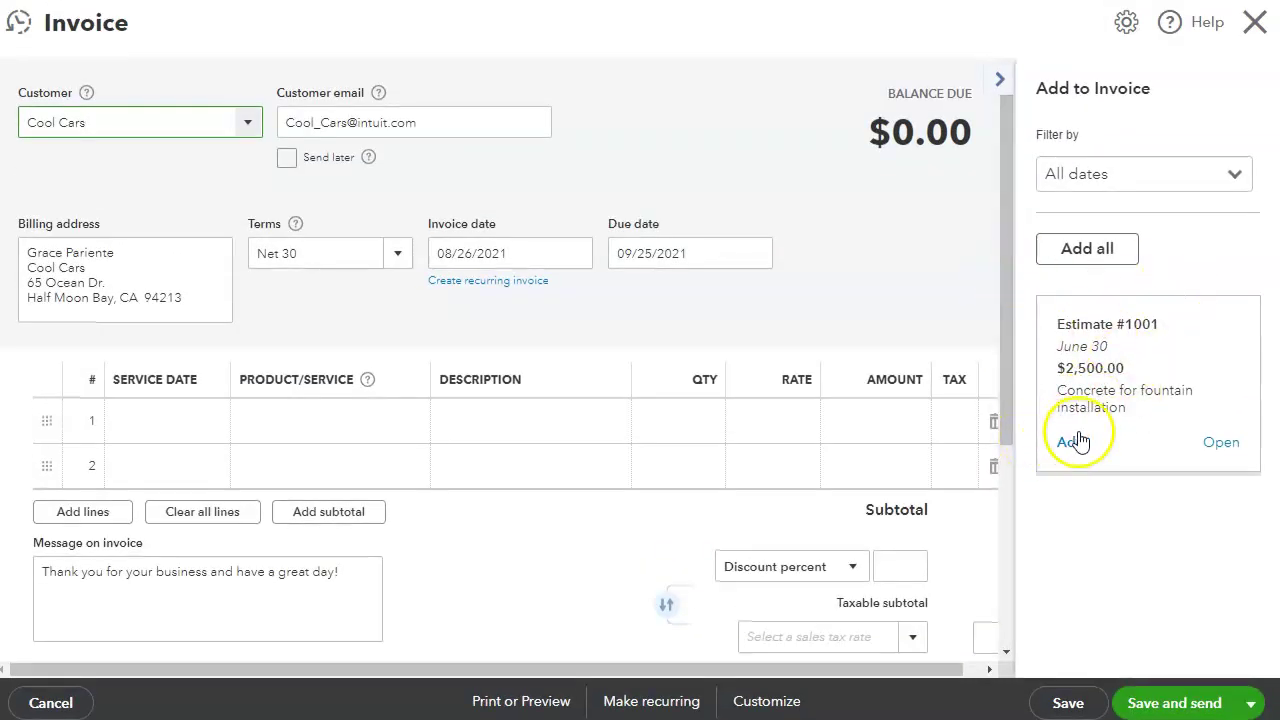
Copy Estimate #1001 onto the invoice using custom line amounts, staying on the form when asked.
{"action": "left_click", "coordinate": [1070, 442]}
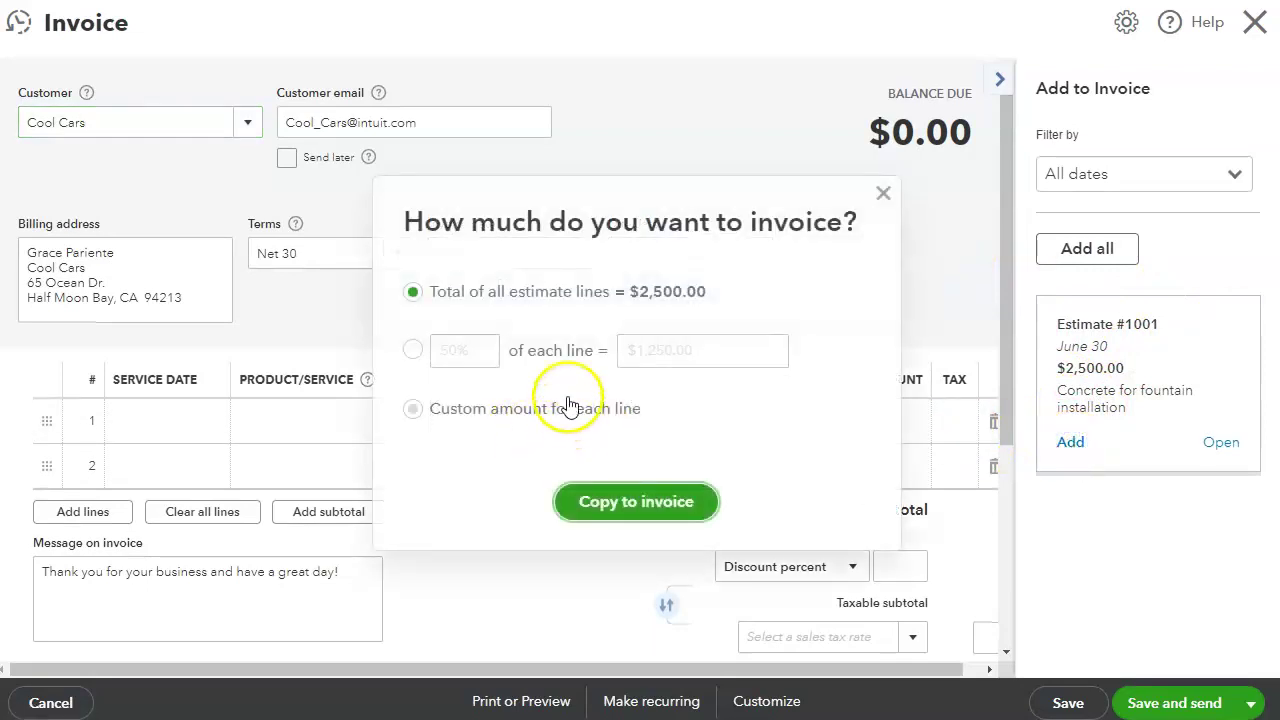
{"action": "left_click", "coordinate": [413, 409]}
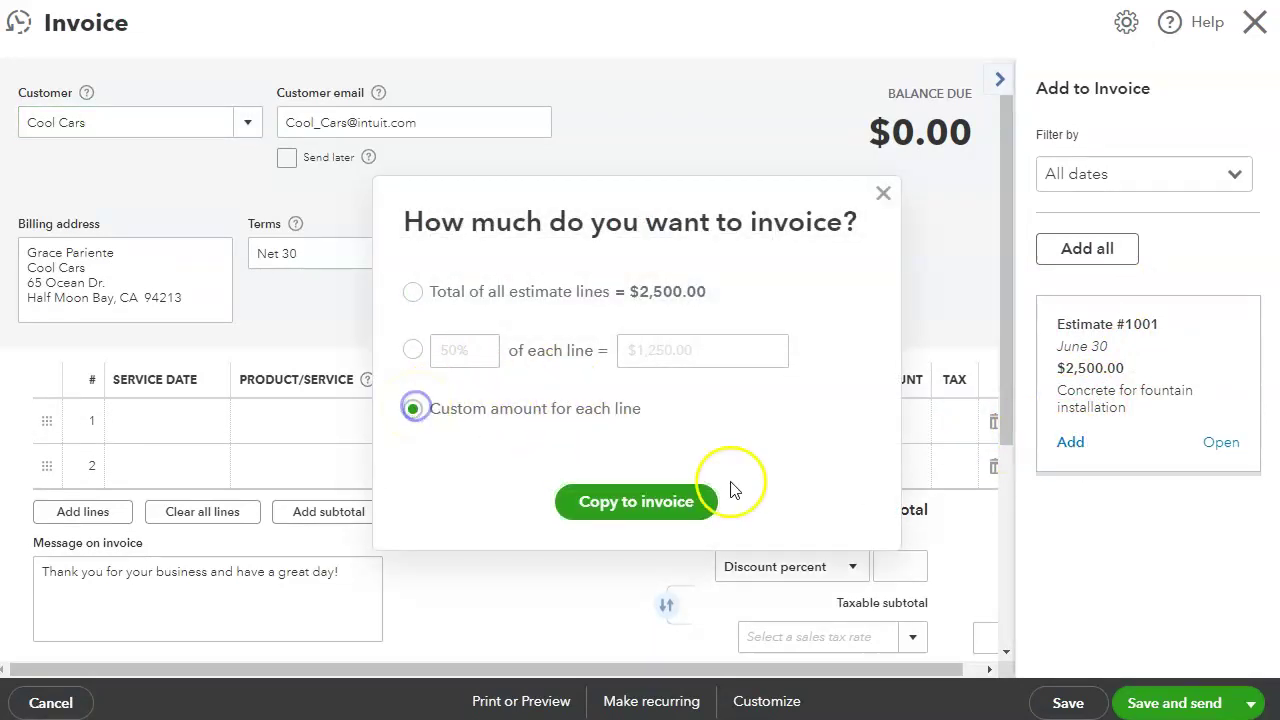
{"action": "left_click", "coordinate": [648, 507]}
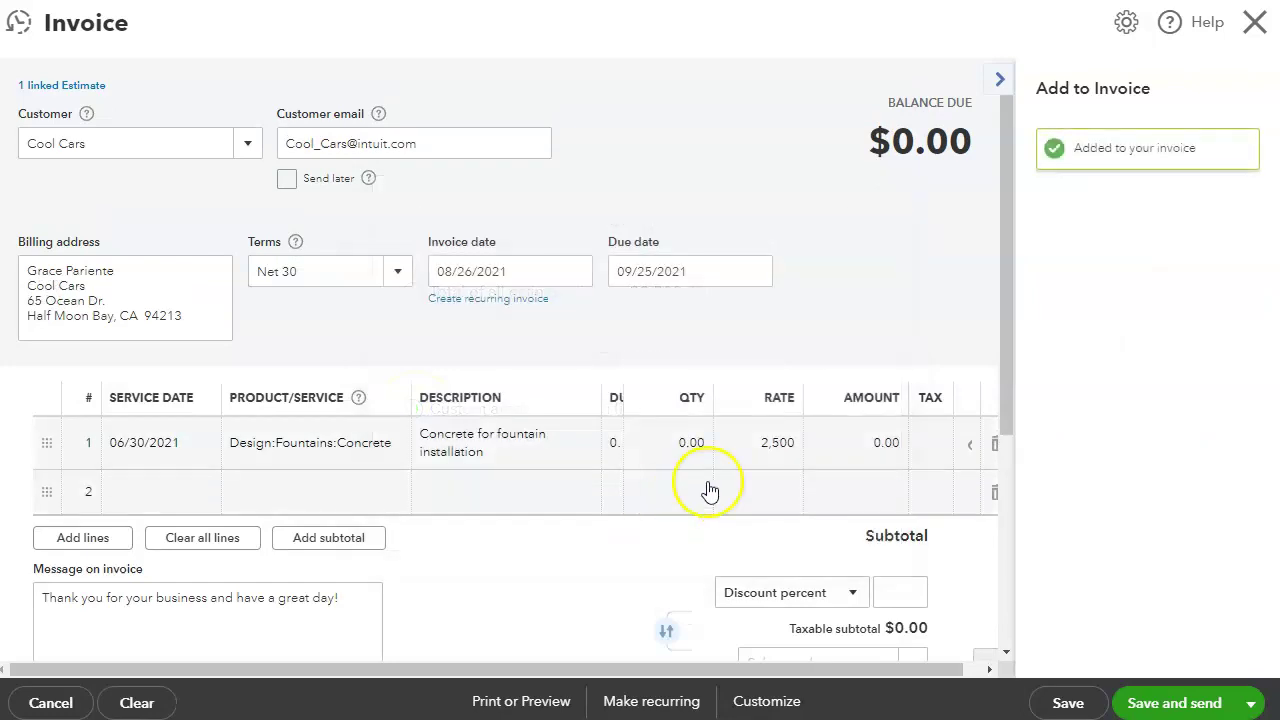
{"action": "left_click", "coordinate": [1254, 36]}
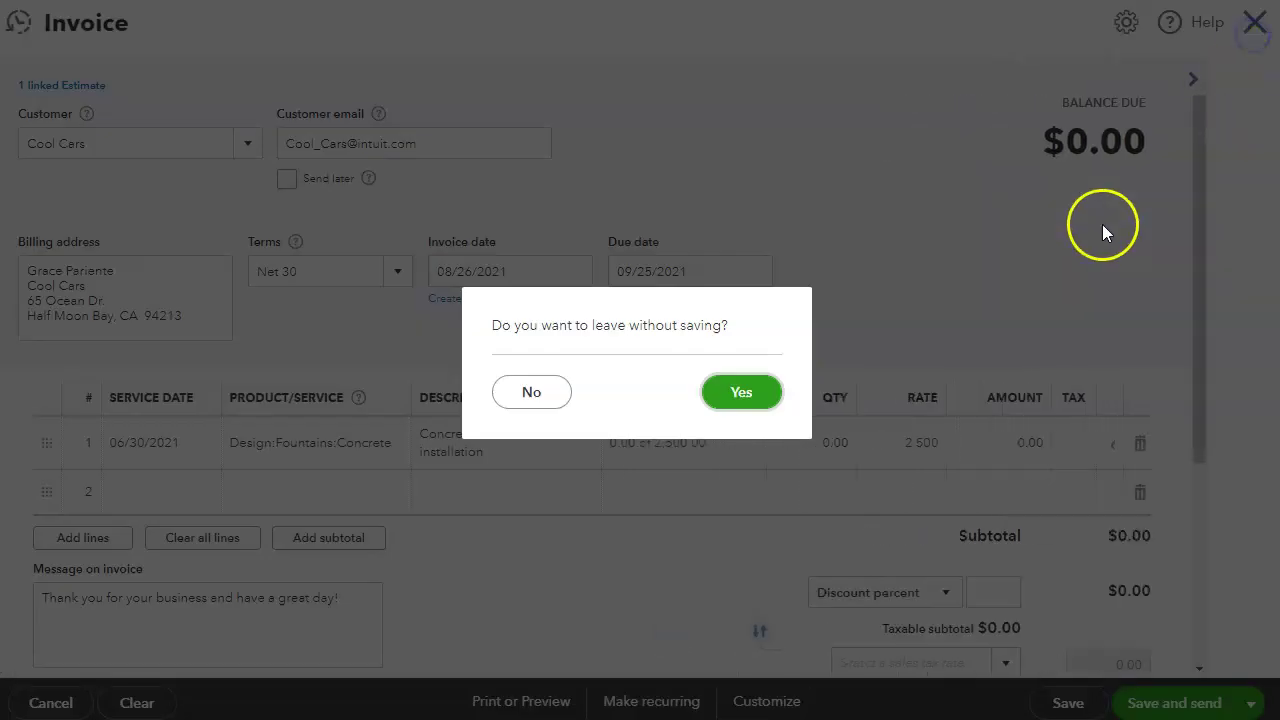
{"action": "left_click", "coordinate": [541, 394]}
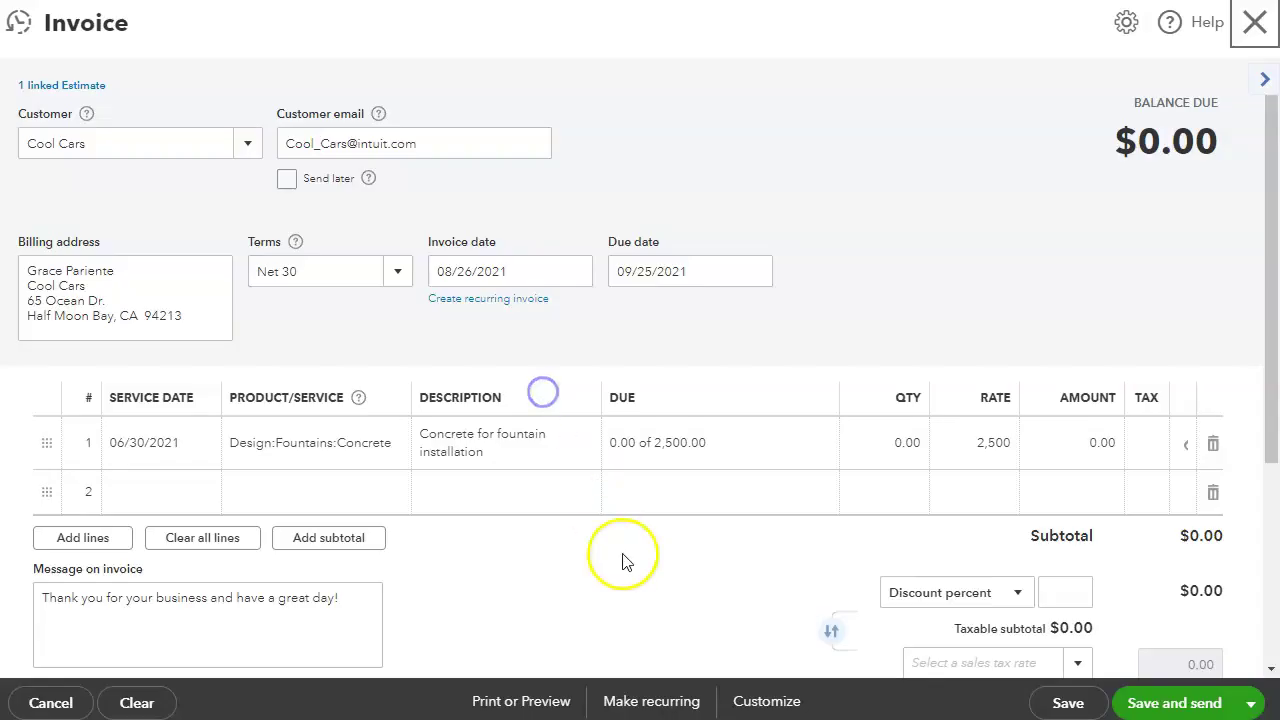
{"action": "left_click_drag", "start_coordinate": [1268, 286], "coordinate": [1267, 322]}
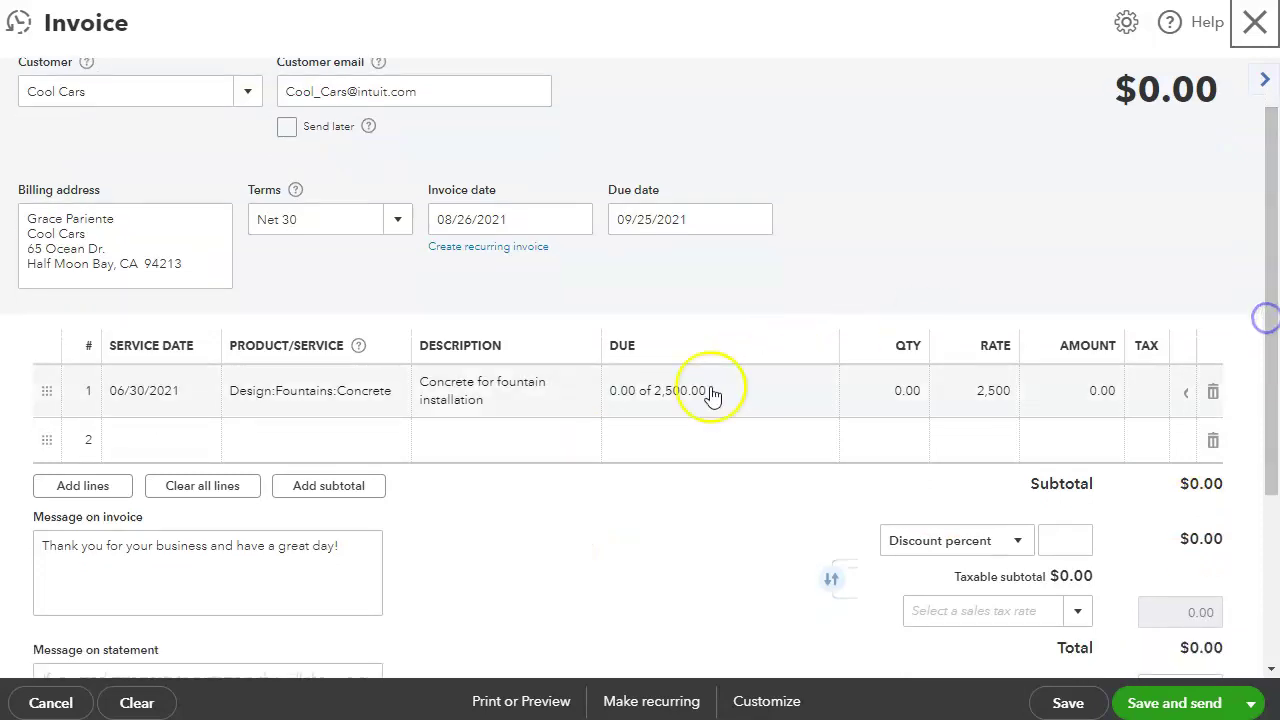
Set line 1's Due to 2,000.00 and enter a 500.00 Deposit, giving $1,500.00 balance due.
{"action": "left_click", "coordinate": [636, 405]}
{"action": "left_click", "coordinate": [702, 395]}
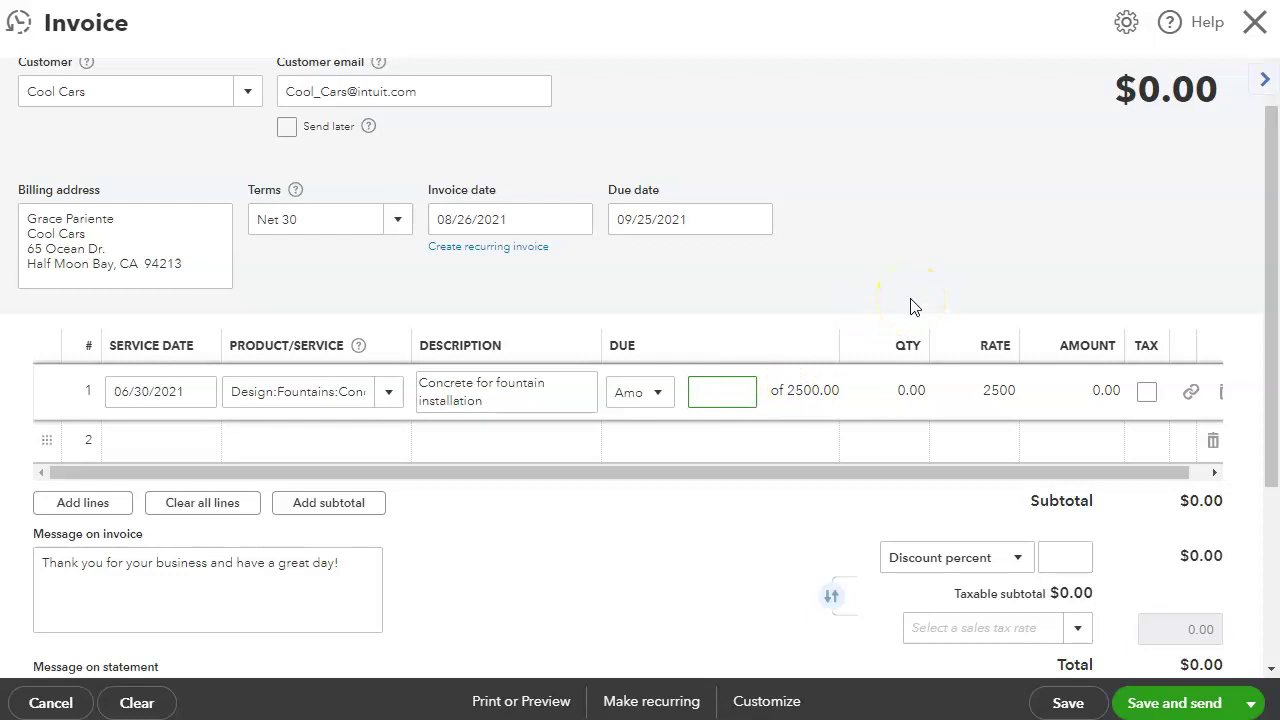
{"action": "type", "text": "000.00"}
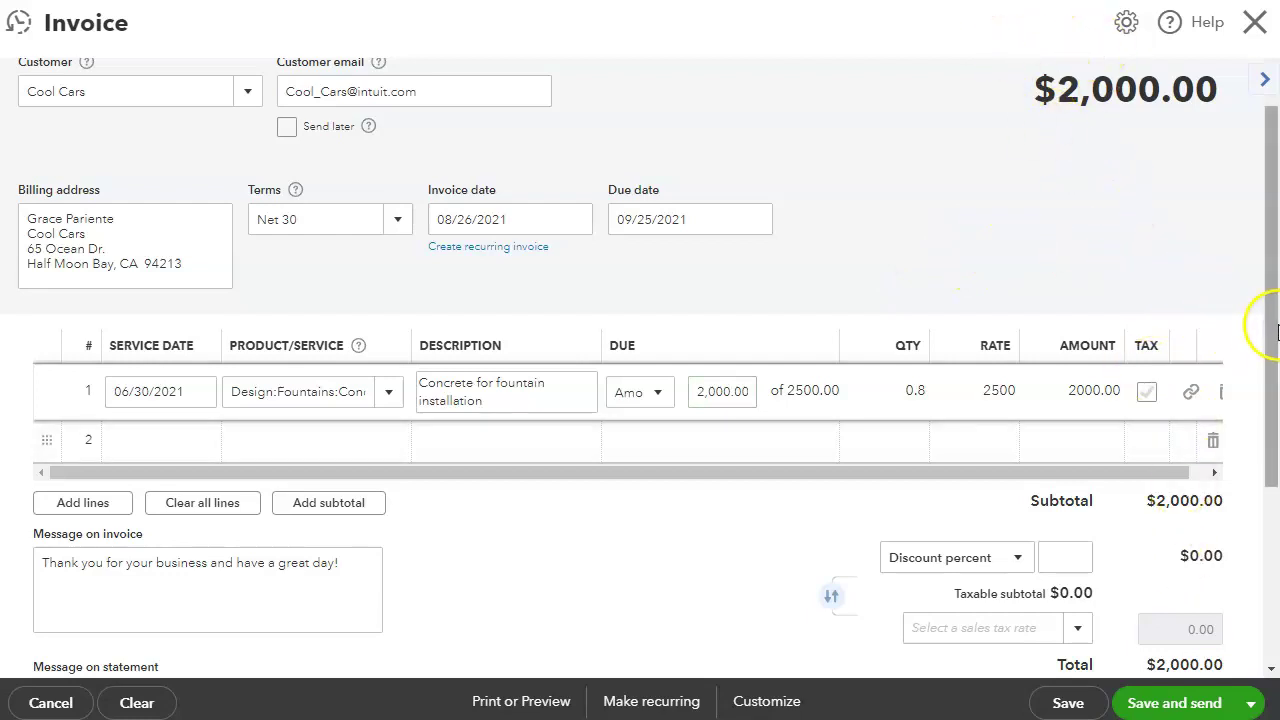
{"action": "left_click_drag", "start_coordinate": [1274, 333], "coordinate": [1257, 386]}
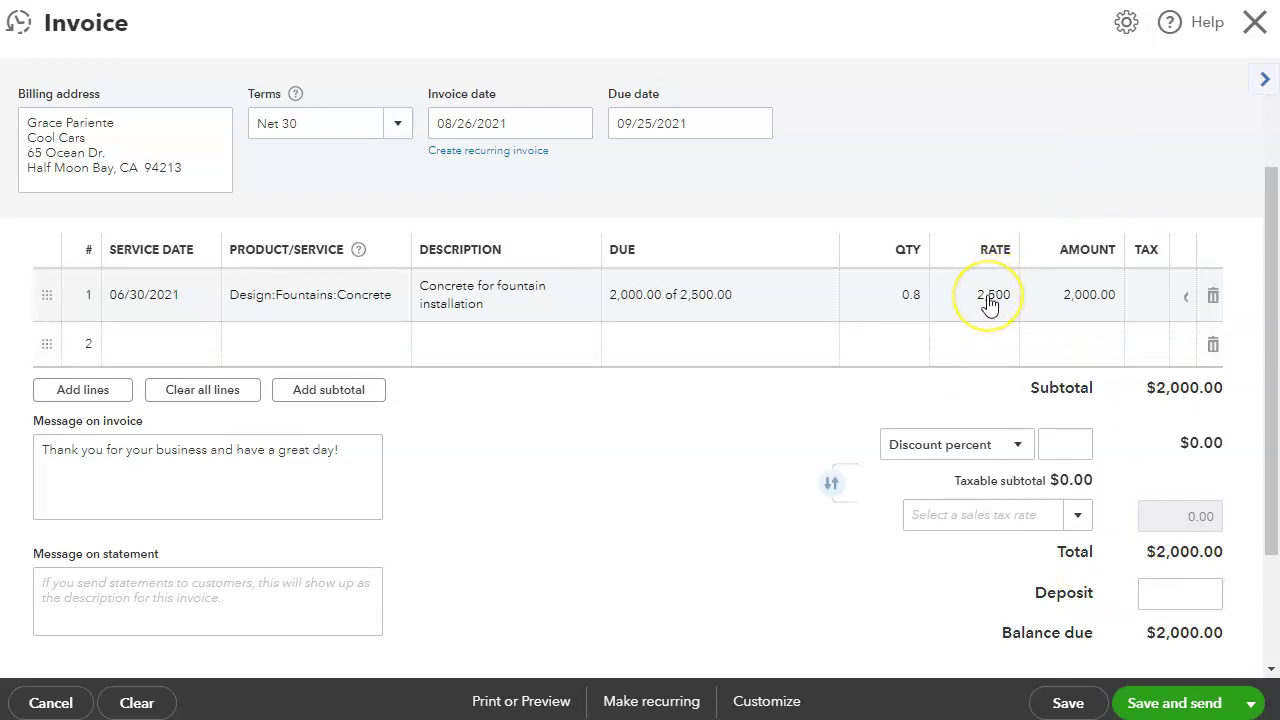
{"action": "left_click", "coordinate": [1181, 598]}
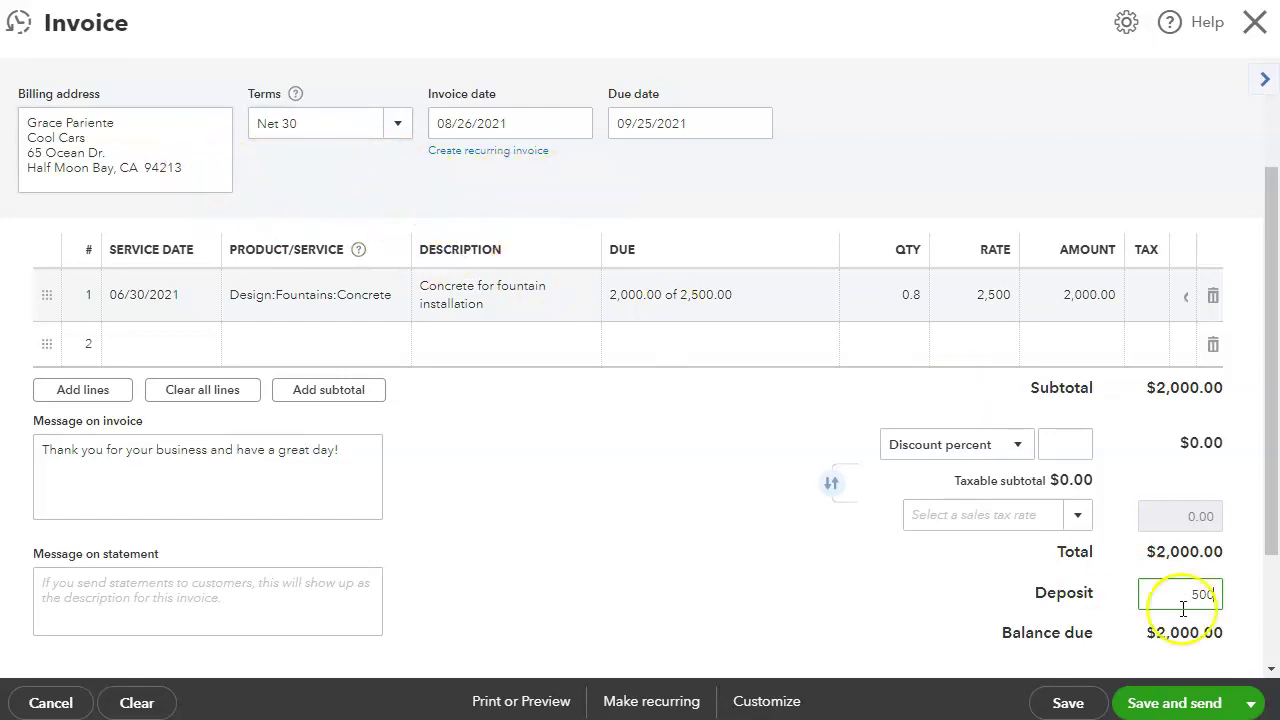
{"action": "key", "text": "Tab"}
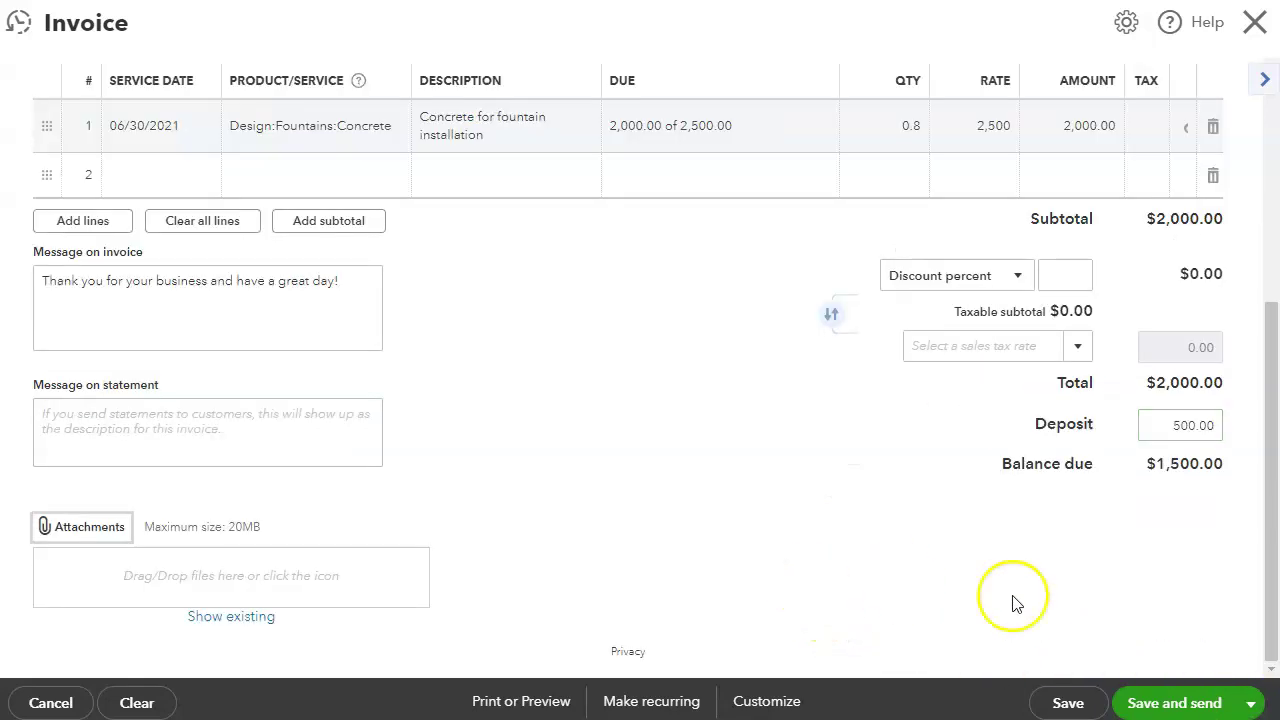
{"action": "left_click_drag", "start_coordinate": [1268, 517], "coordinate": [1266, 360]}
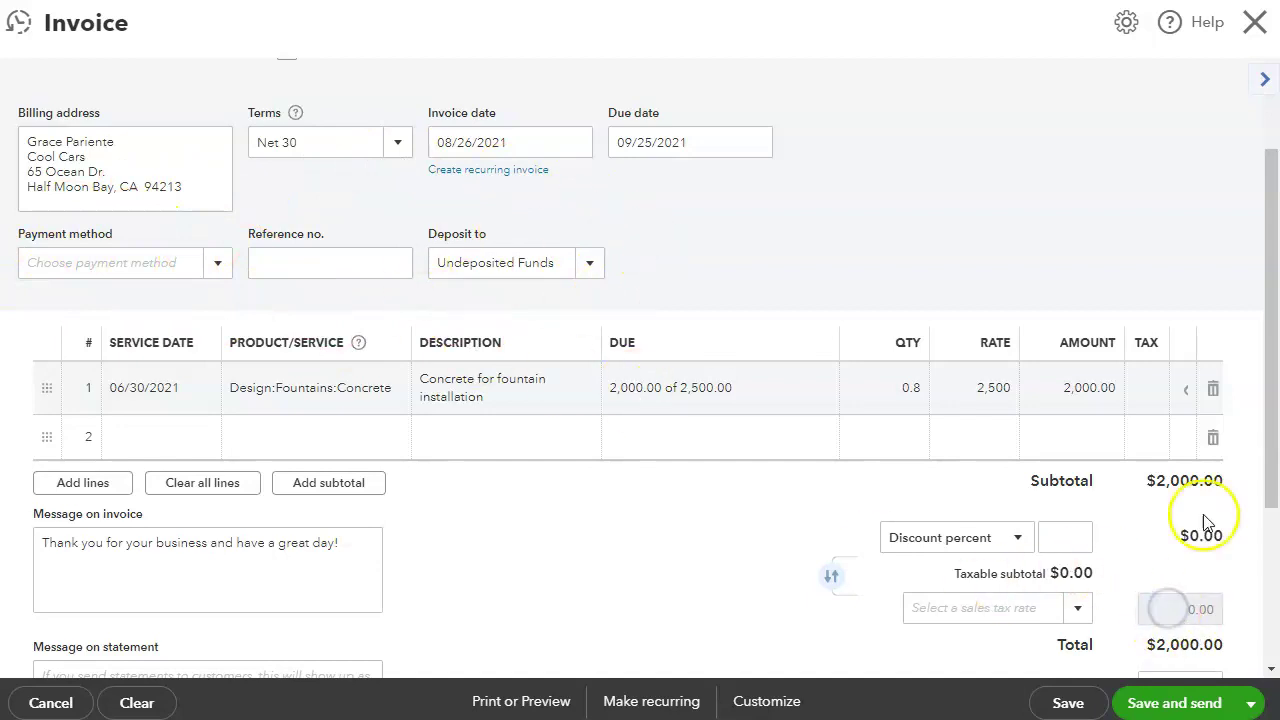
{"action": "scroll", "coordinate": [808, 334], "scroll_direction": "down", "scroll_amount": 3}
{"action": "scroll", "coordinate": [829, 366], "scroll_direction": "up", "scroll_amount": 4}
{"action": "scroll", "coordinate": [1060, 462], "scroll_direction": "down", "scroll_amount": 3}
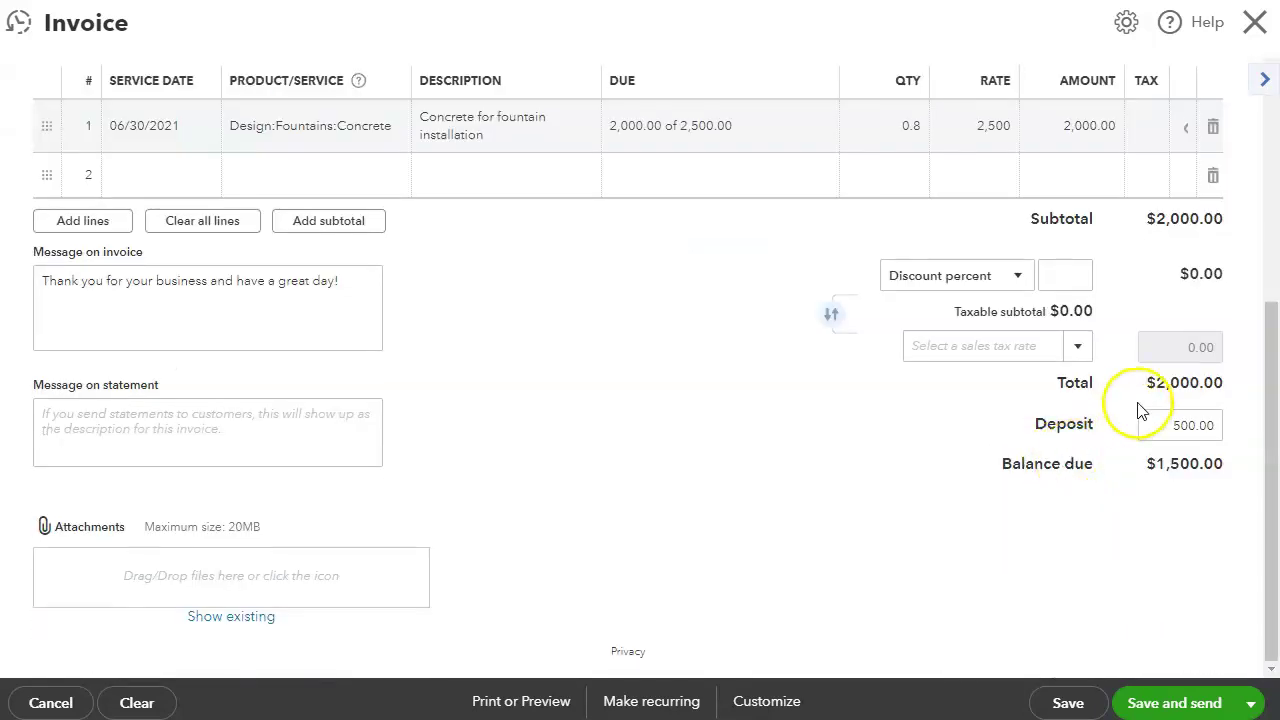
{"action": "left_click", "coordinate": [1157, 425]}
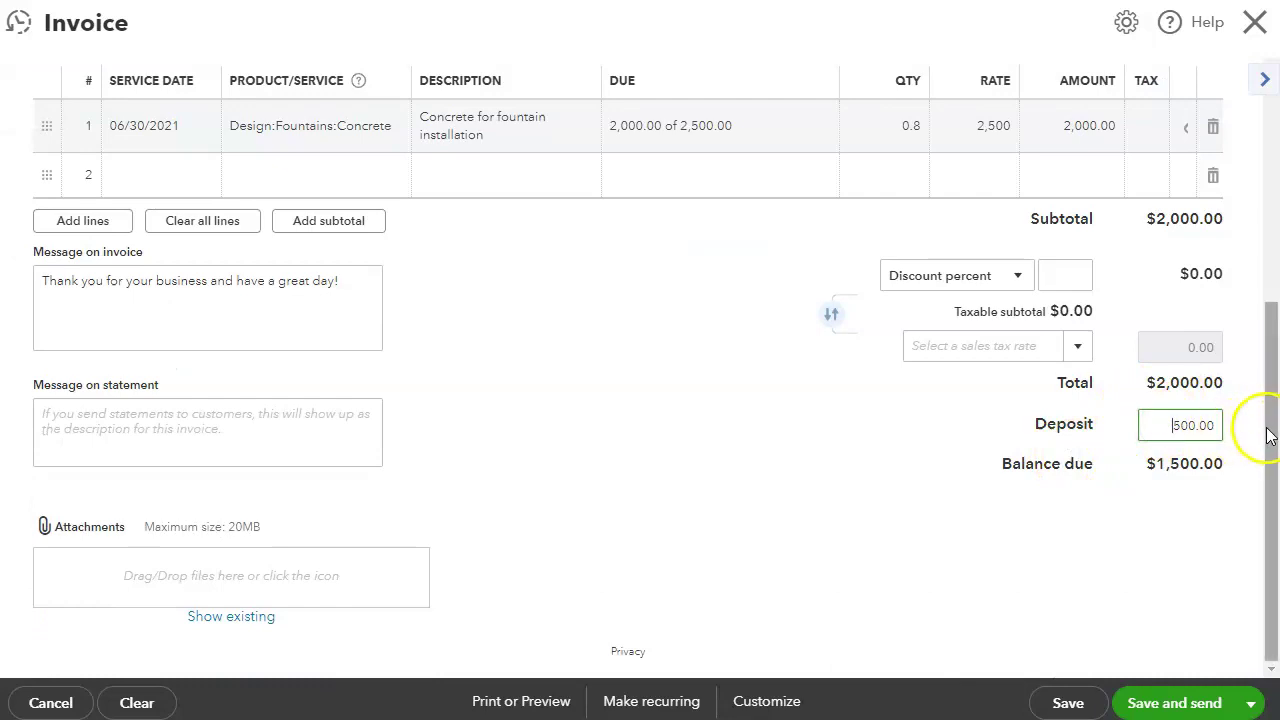
{"action": "left_click_drag", "start_coordinate": [1269, 429], "coordinate": [1272, 362]}
{"action": "left_click_drag", "start_coordinate": [1170, 543], "coordinate": [1220, 543]}
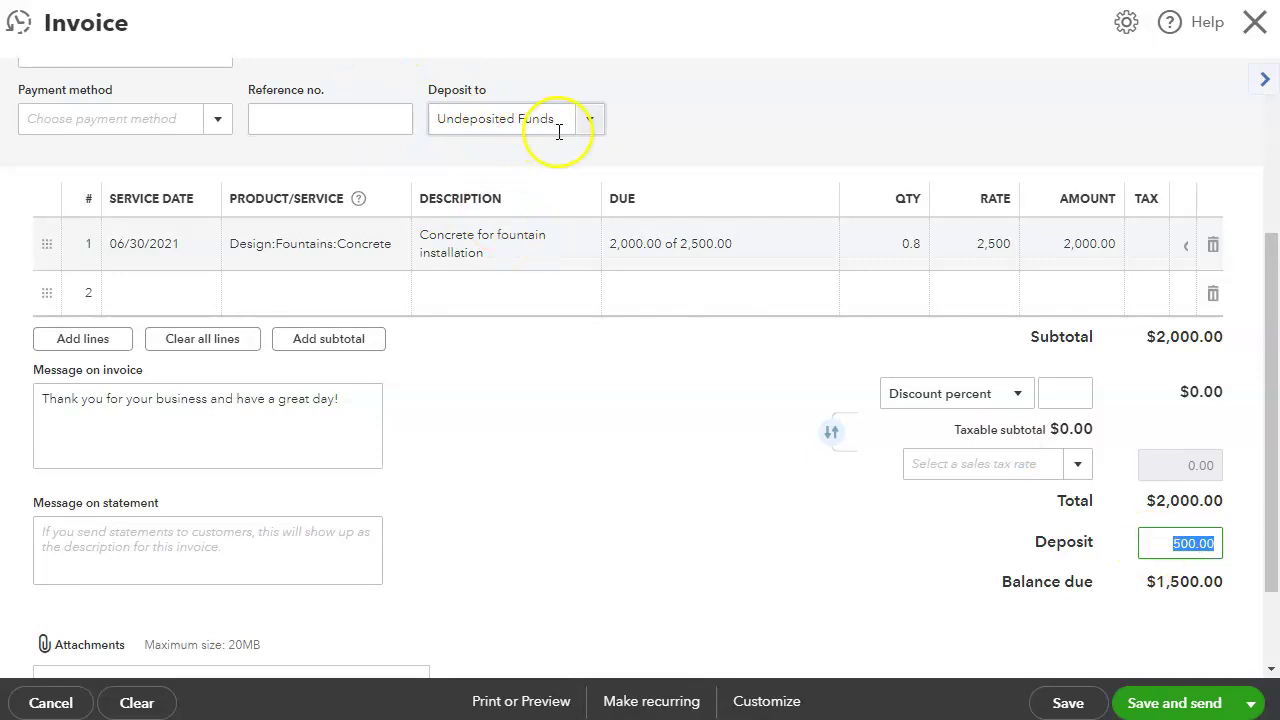
{"action": "scroll", "coordinate": [694, 626], "scroll_direction": "down", "scroll_amount": 1}
{"action": "left_click", "coordinate": [694, 626]}
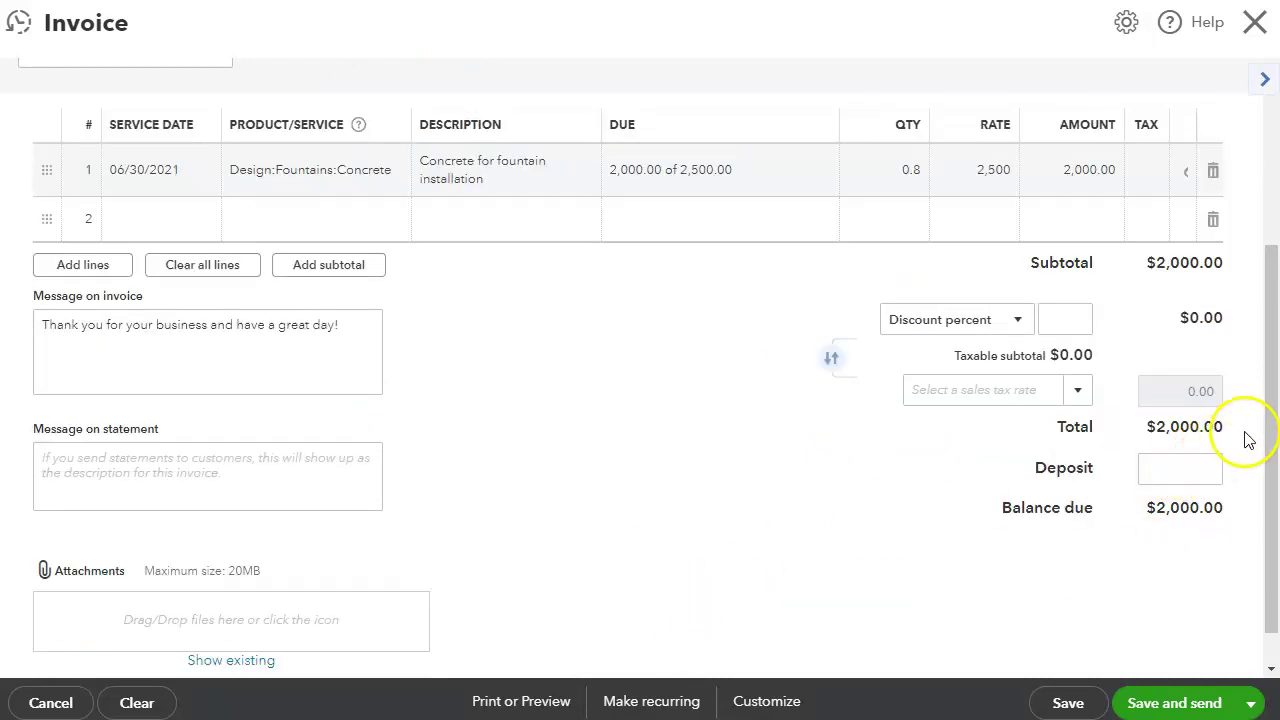
{"action": "scroll", "coordinate": [1269, 429], "scroll_direction": "up", "scroll_amount": 2}
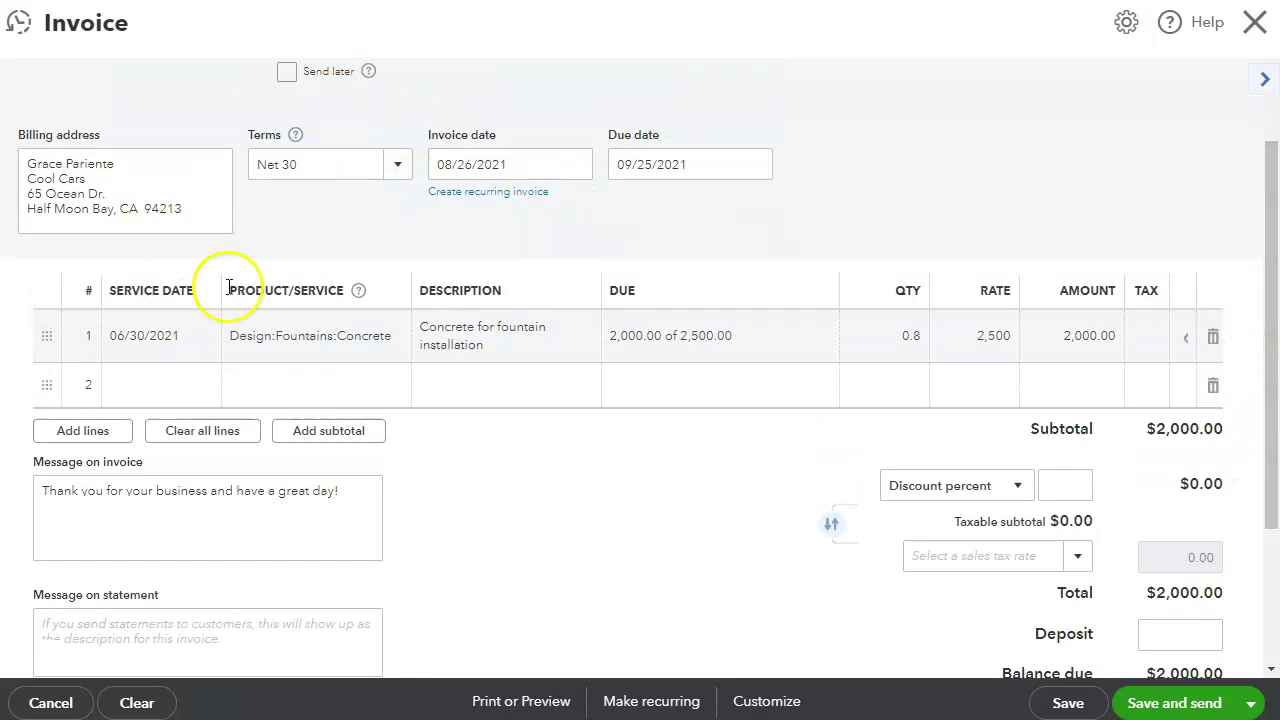
{"action": "left_click", "coordinate": [1178, 634]}
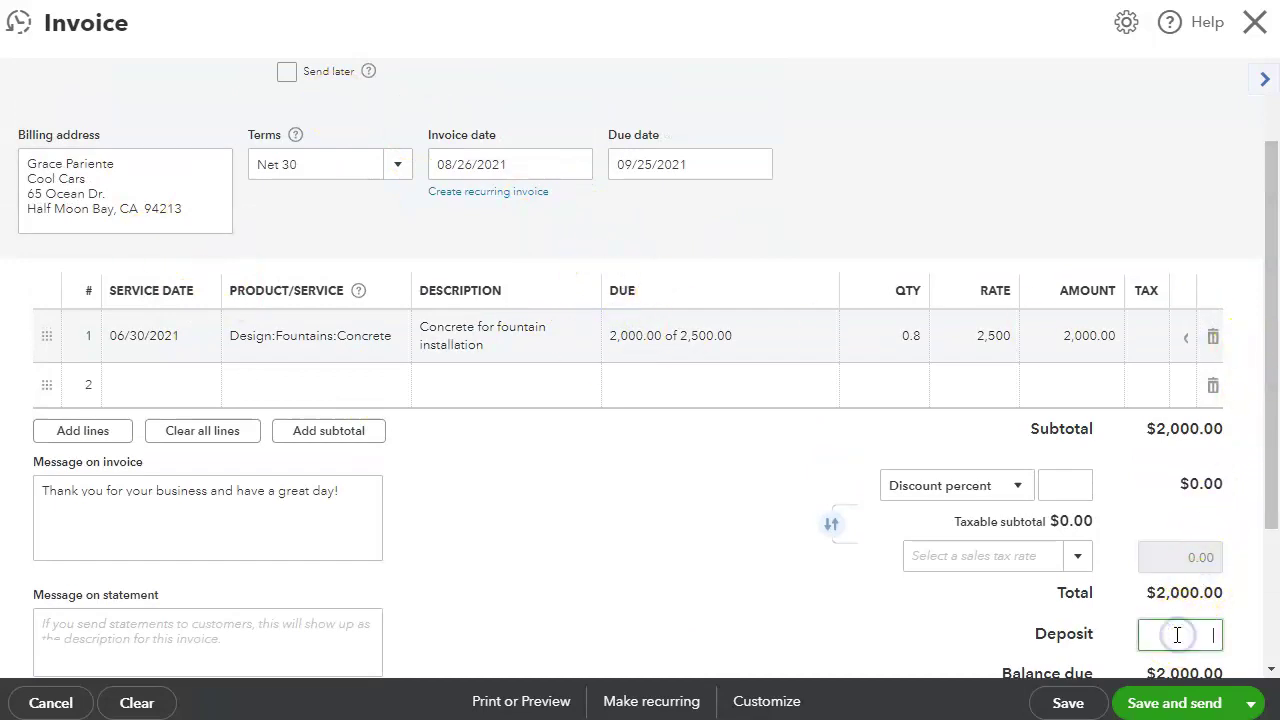
{"action": "type", "text": "500"}
{"action": "left_click", "coordinate": [808, 632]}
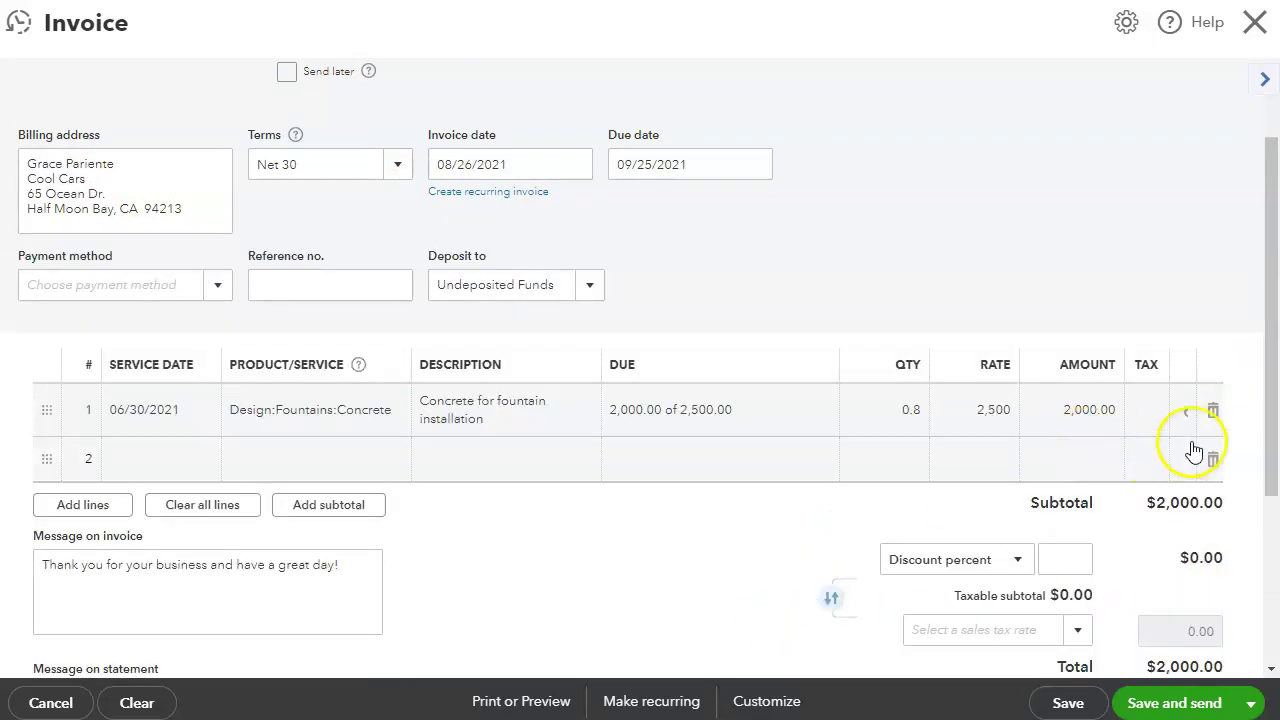
{"action": "scroll", "coordinate": [1269, 418], "scroll_direction": "up", "scroll_amount": 1}
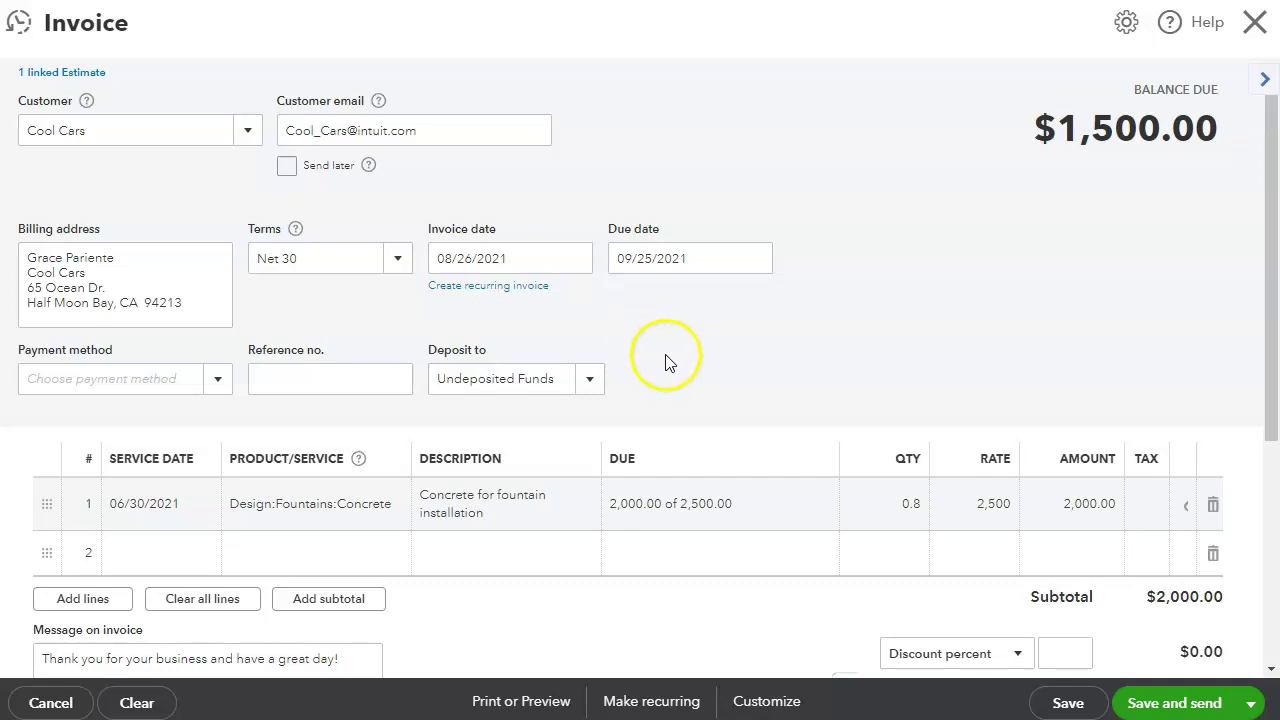
Set the payment method to Check and the deposit account to Checking.
{"action": "scroll", "coordinate": [1272, 320], "scroll_direction": "down", "scroll_amount": 1}
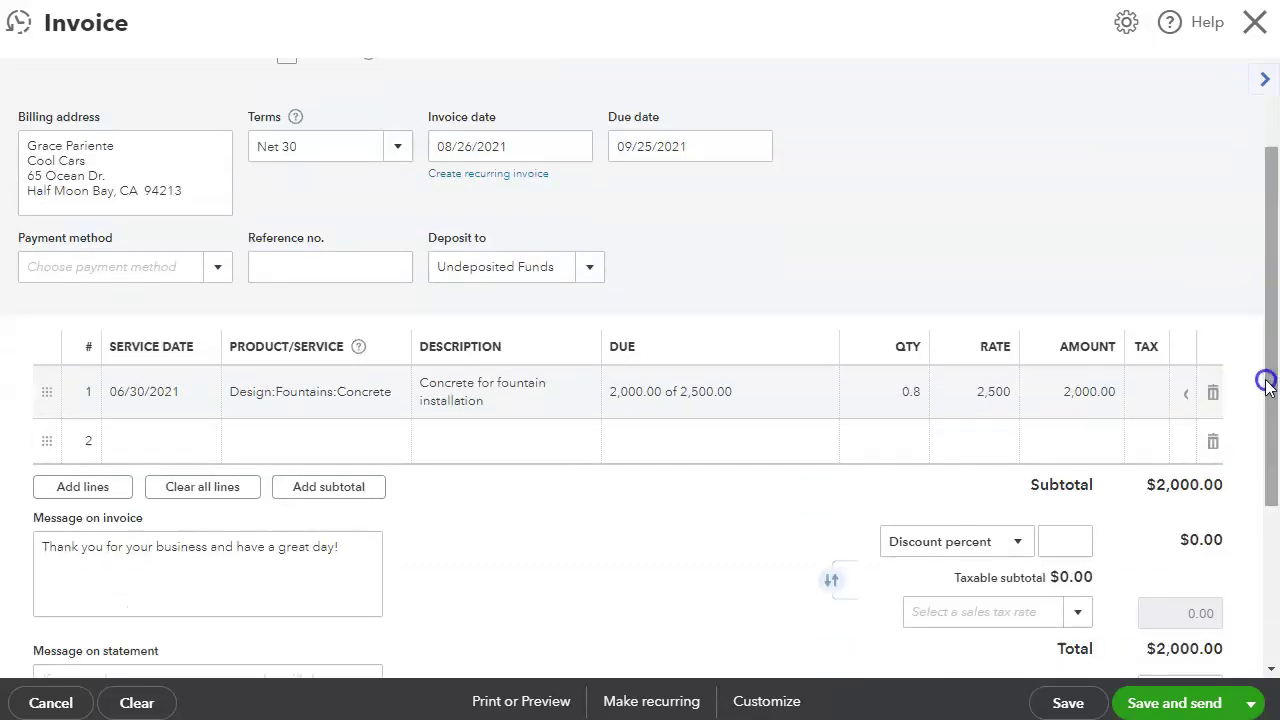
{"action": "left_click", "coordinate": [215, 264]}
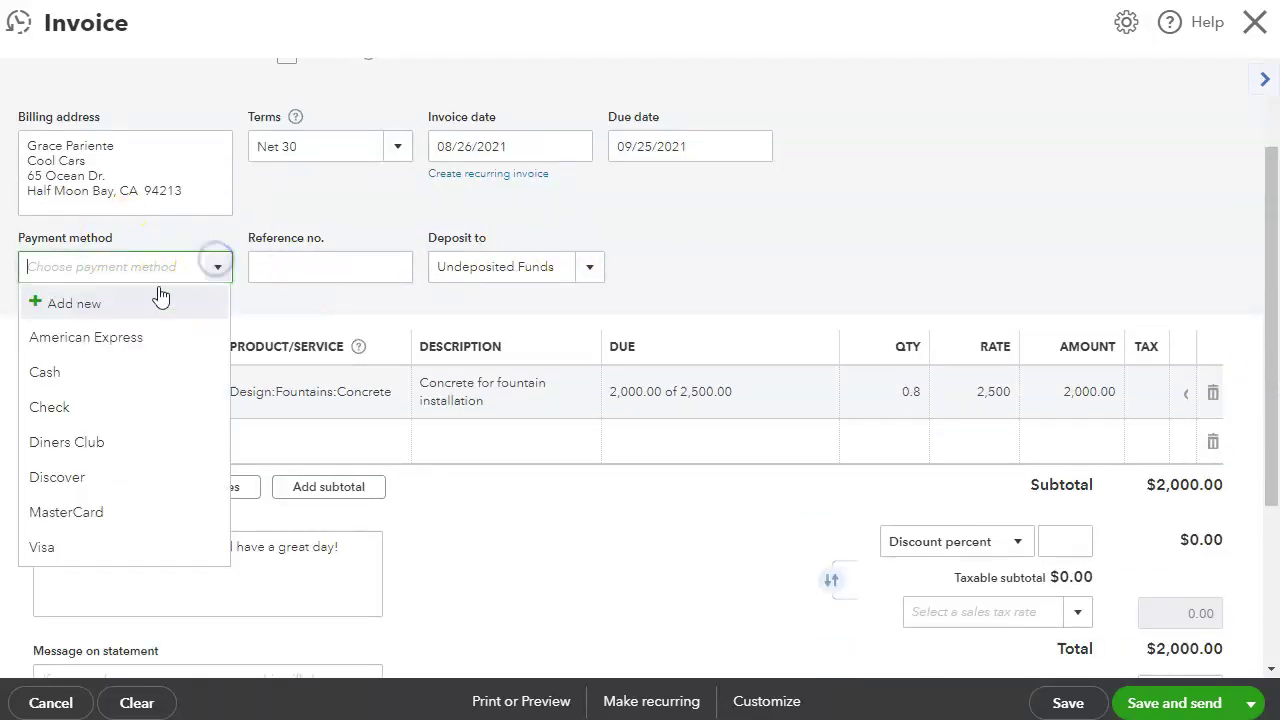
{"action": "left_click", "coordinate": [49, 406]}
{"action": "left_click", "coordinate": [287, 268]}
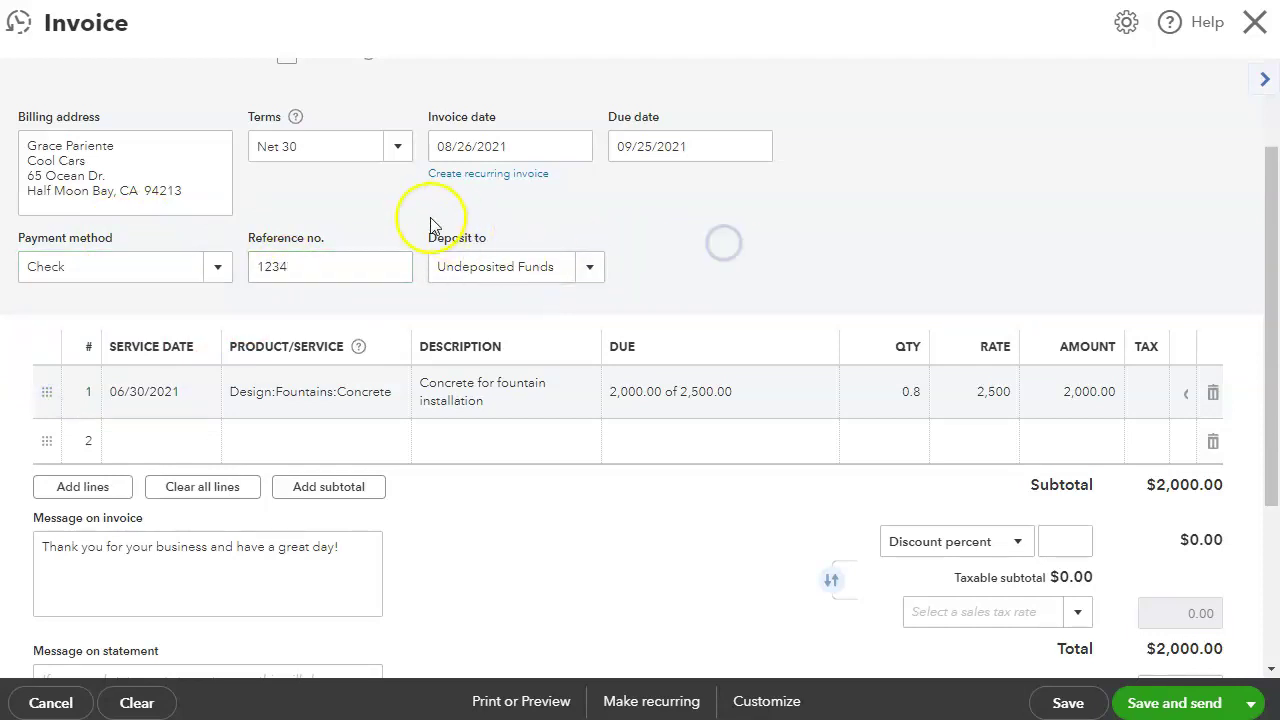
{"action": "left_click", "coordinate": [582, 268]}
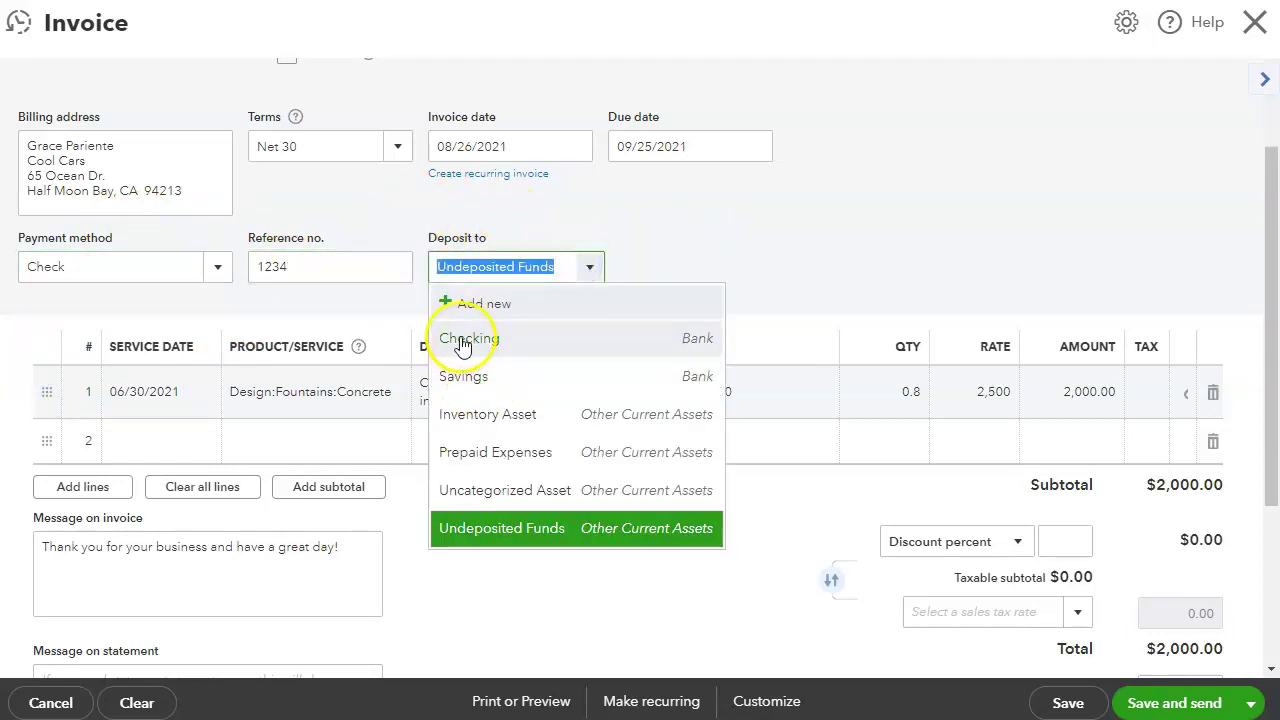
{"action": "left_click", "coordinate": [531, 334]}
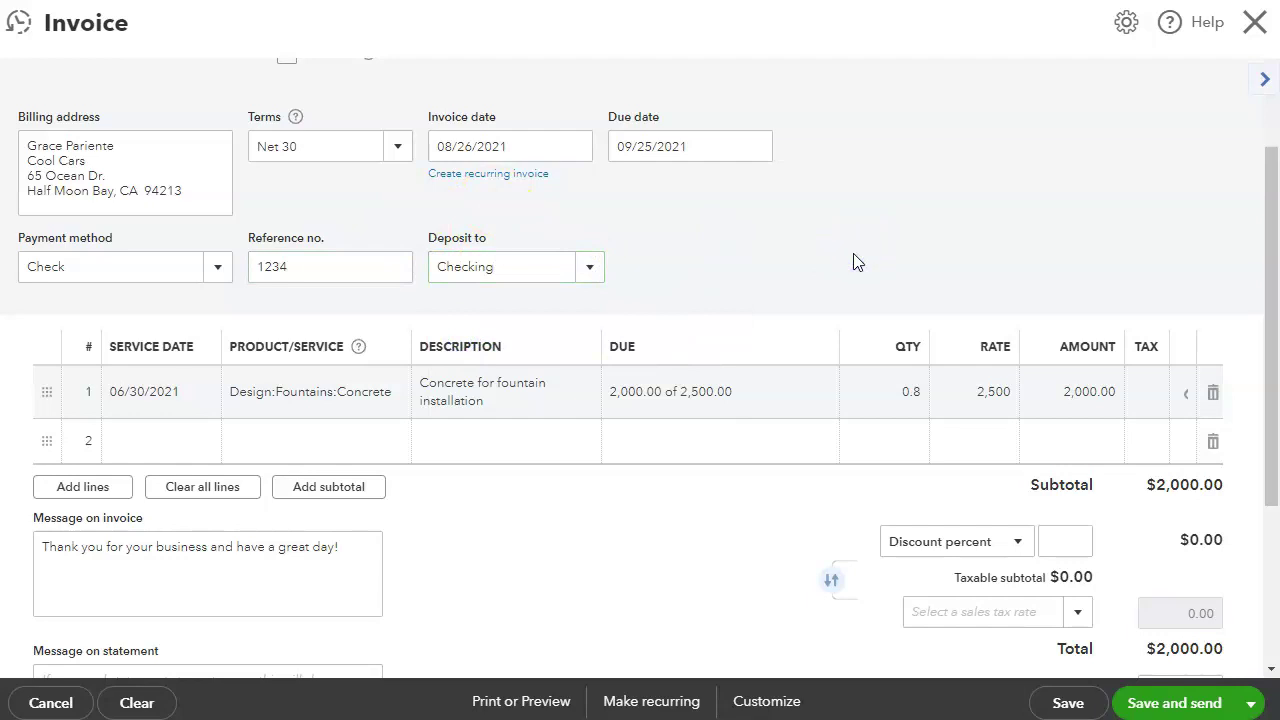
Change line 1's Due to 500.00 and confirm the balance due is $0.00.
{"action": "left_click", "coordinate": [646, 385]}
{"action": "left_click", "coordinate": [696, 401]}
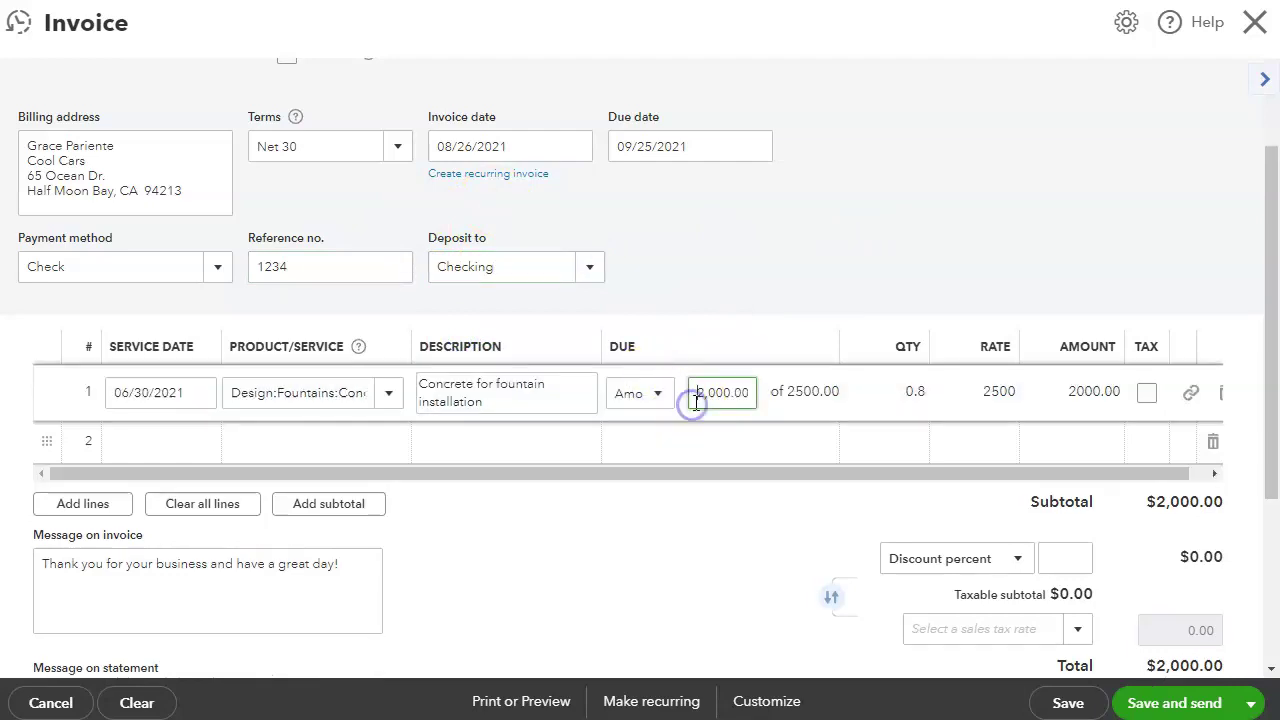
{"action": "type", "text": "5"}
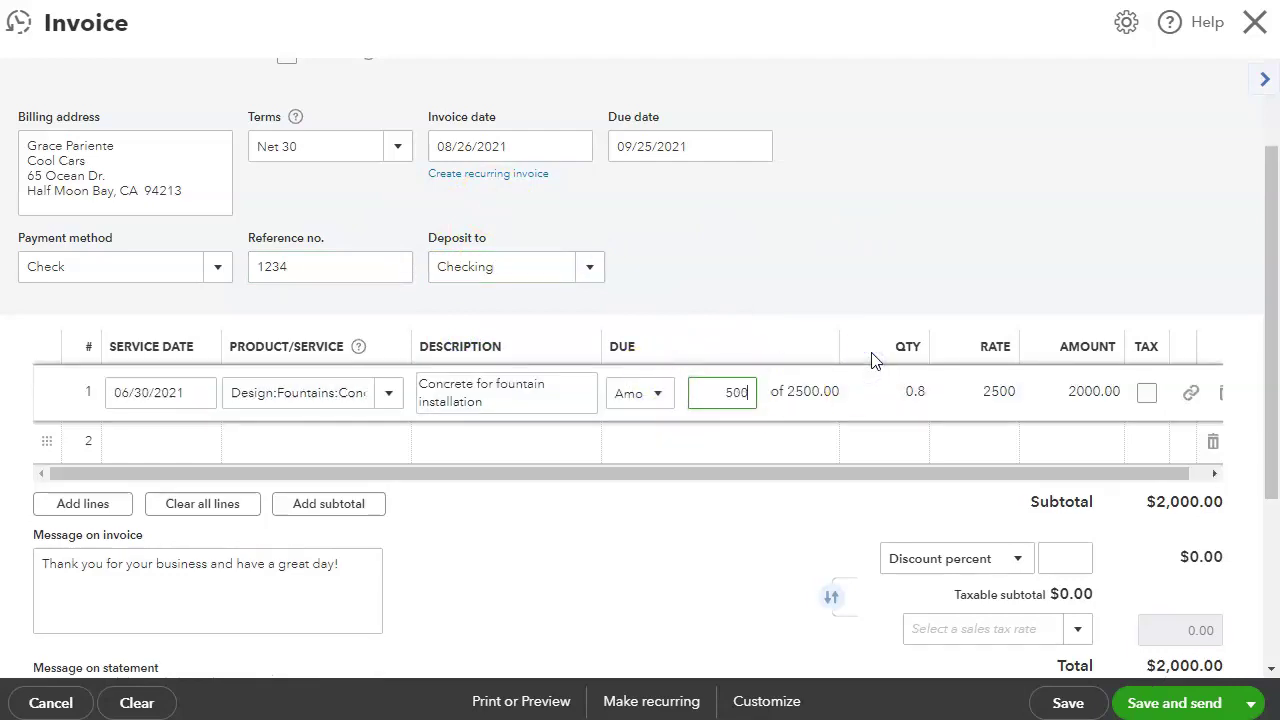
{"action": "type", "text": "00"}
{"action": "left_click", "coordinate": [870, 240]}
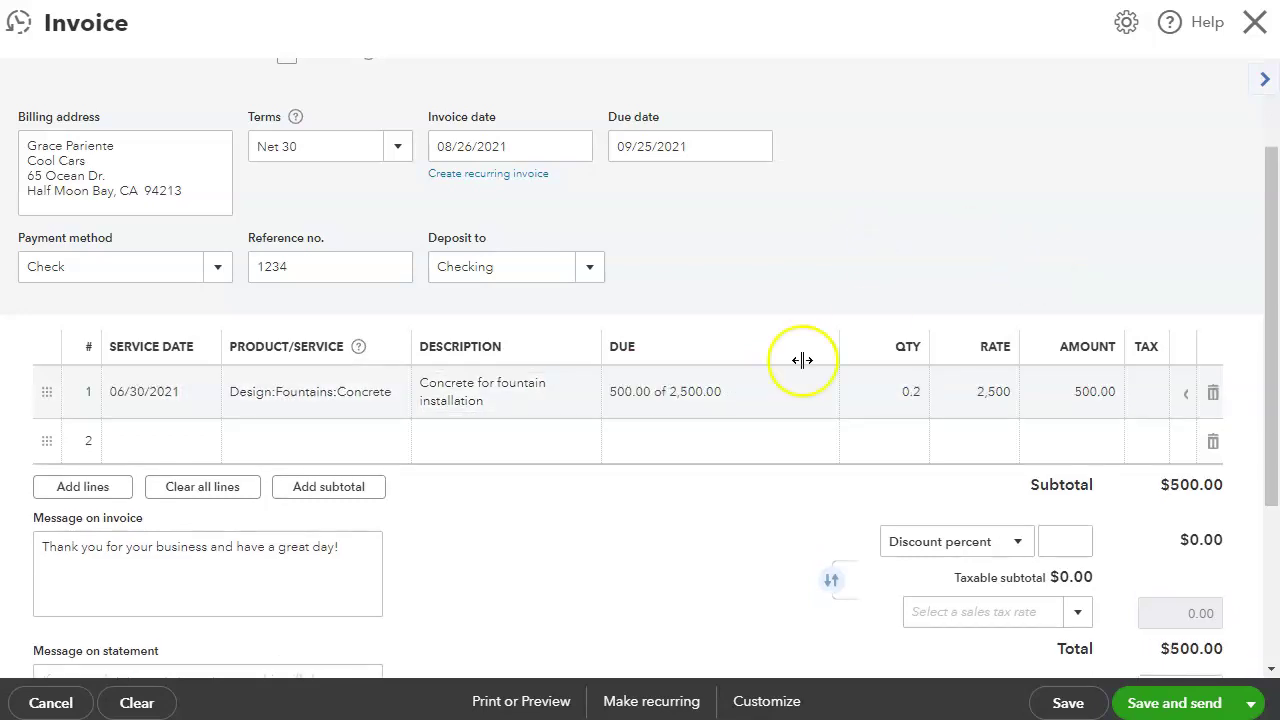
{"action": "left_click_drag", "start_coordinate": [1268, 455], "coordinate": [1260, 557]}
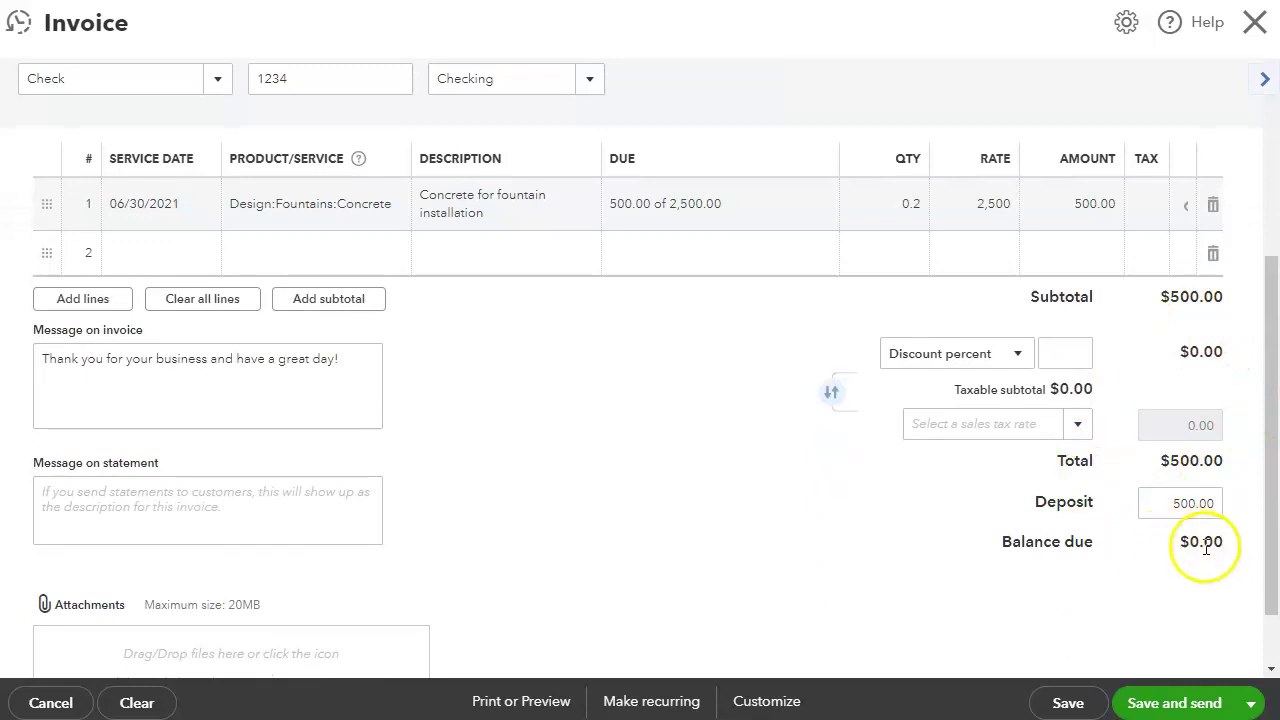
{"action": "left_click_drag", "start_coordinate": [1268, 447], "coordinate": [1266, 272]}
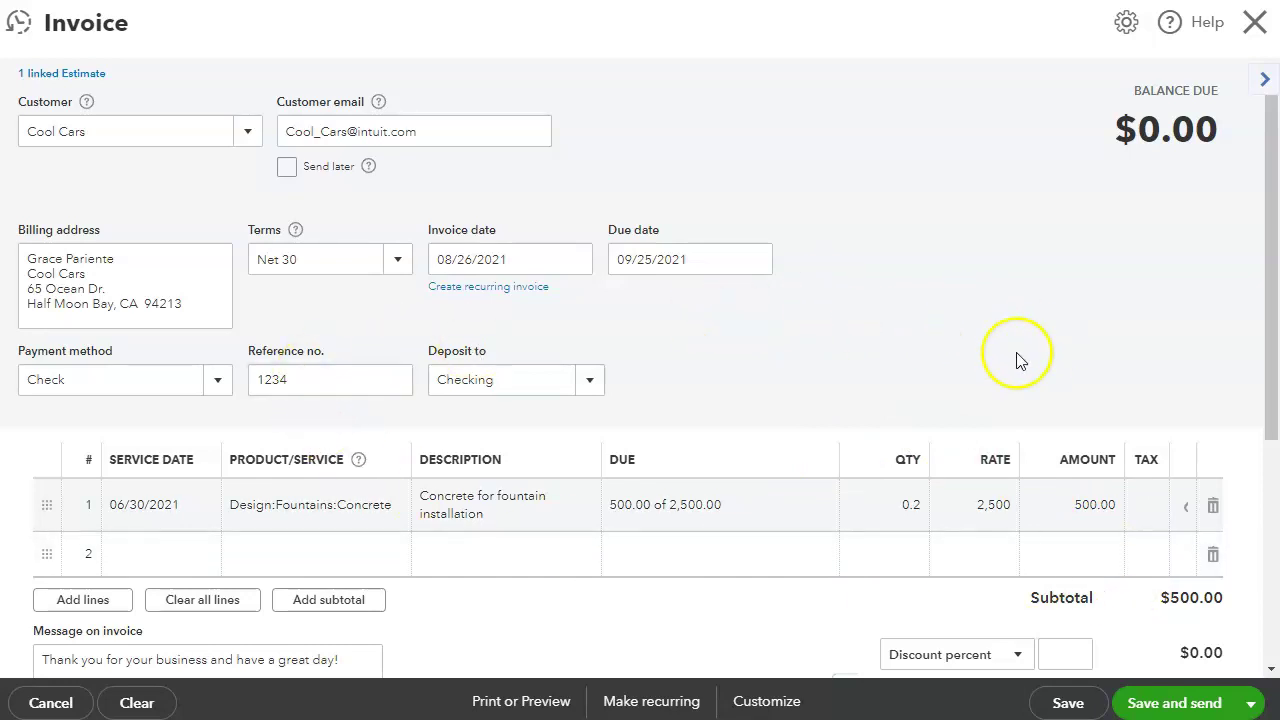
Change line 1's Due to 2,000.00 and deposit the payment to Undeposited Funds.
{"action": "left_click", "coordinate": [660, 498]}
{"action": "left_click_drag", "start_coordinate": [714, 505], "coordinate": [795, 504]}
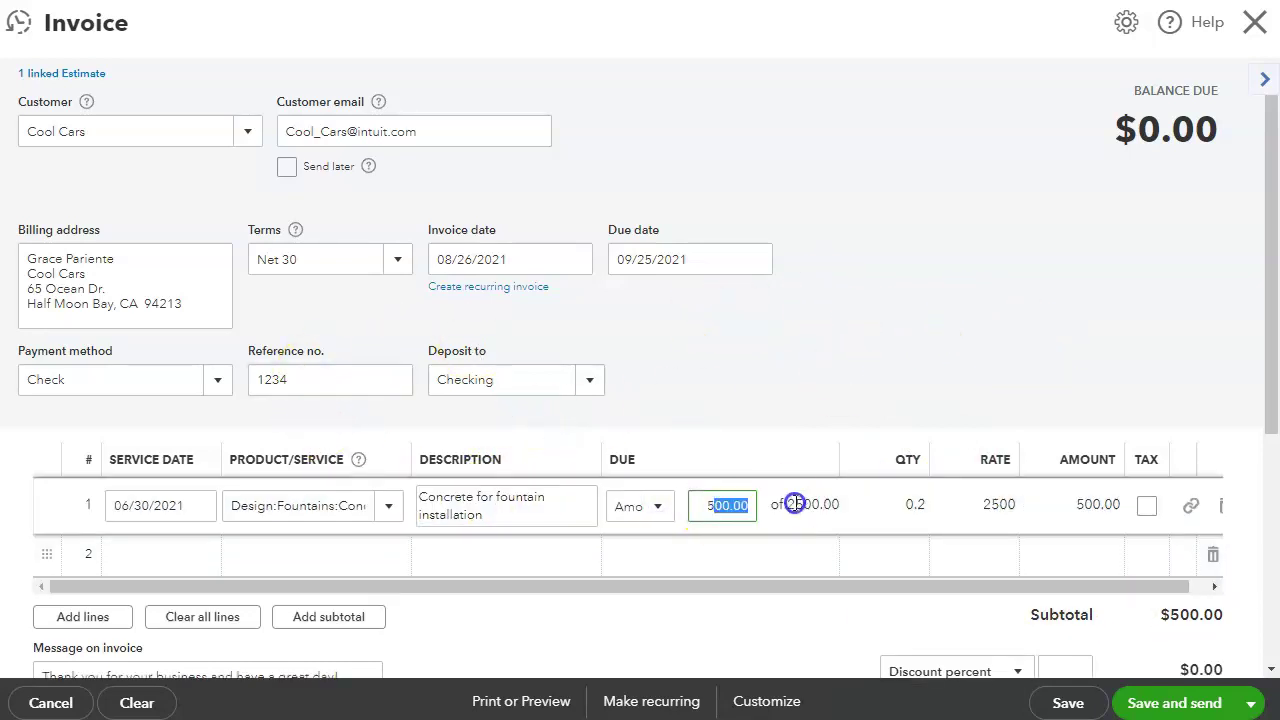
{"action": "left_click_drag", "start_coordinate": [708, 506], "coordinate": [775, 505]}
{"action": "left_click", "coordinate": [880, 318]}
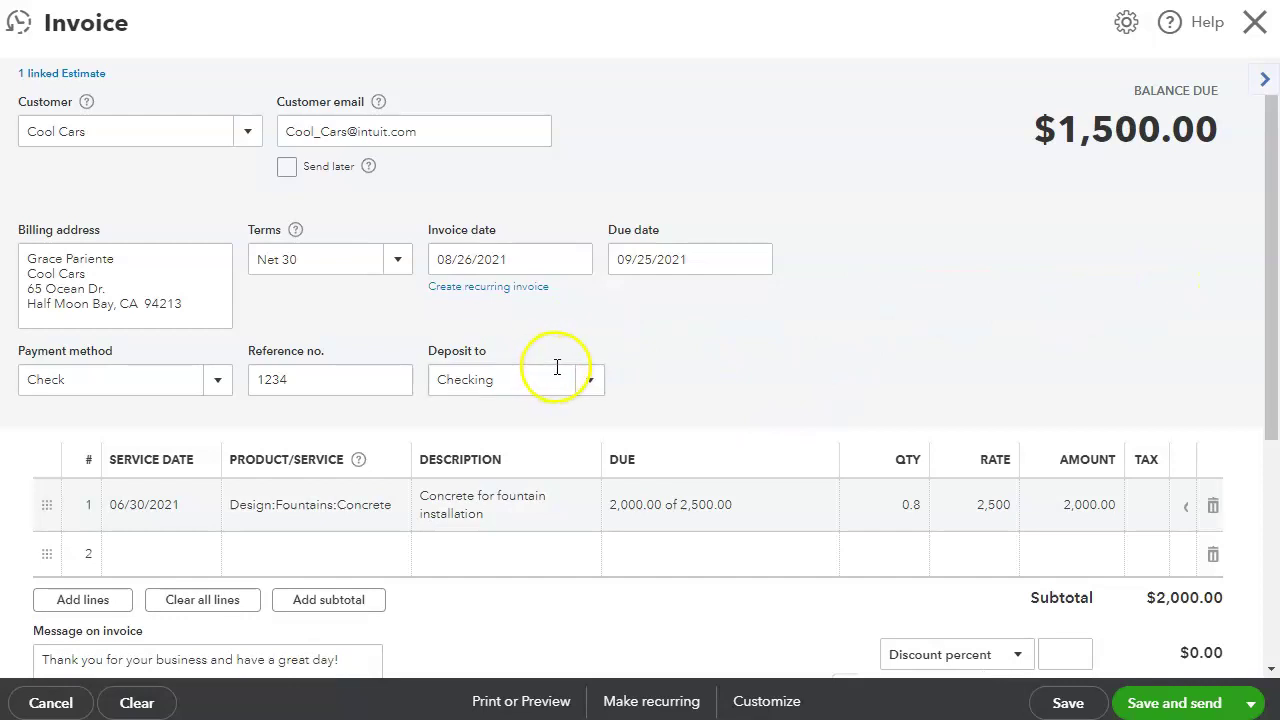
{"action": "left_click", "coordinate": [594, 384]}
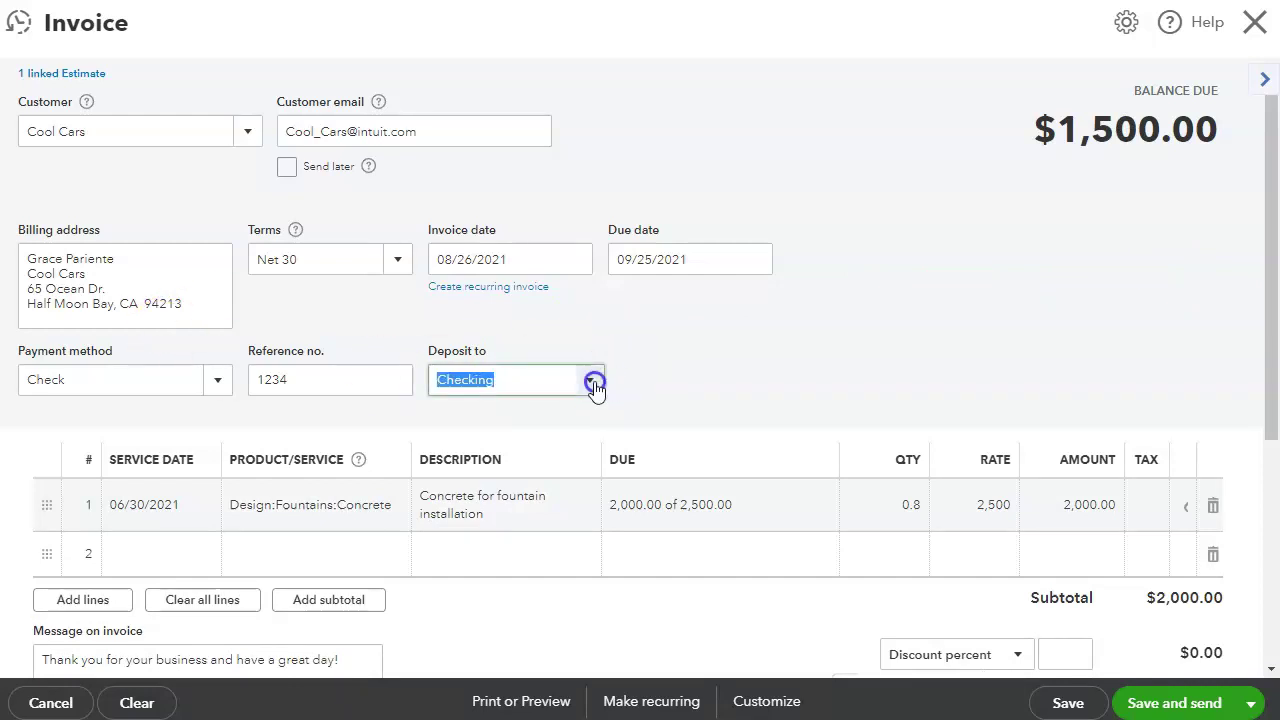
{"action": "left_click", "coordinate": [511, 645]}
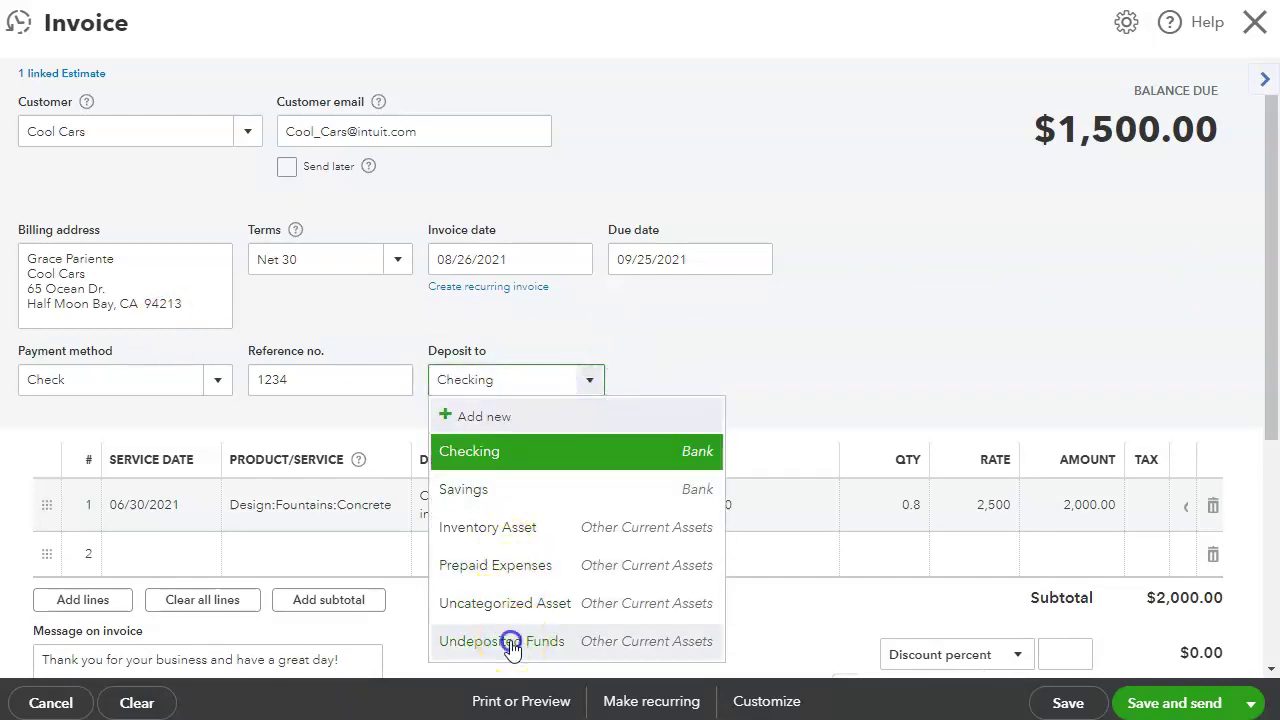
{"action": "left_click", "coordinate": [815, 388]}
Verify the 500.00 deposit and $1,500.00 balance due, then save invoice 1038.
{"action": "scroll", "coordinate": [1247, 425], "scroll_direction": "down", "scroll_amount": 2}
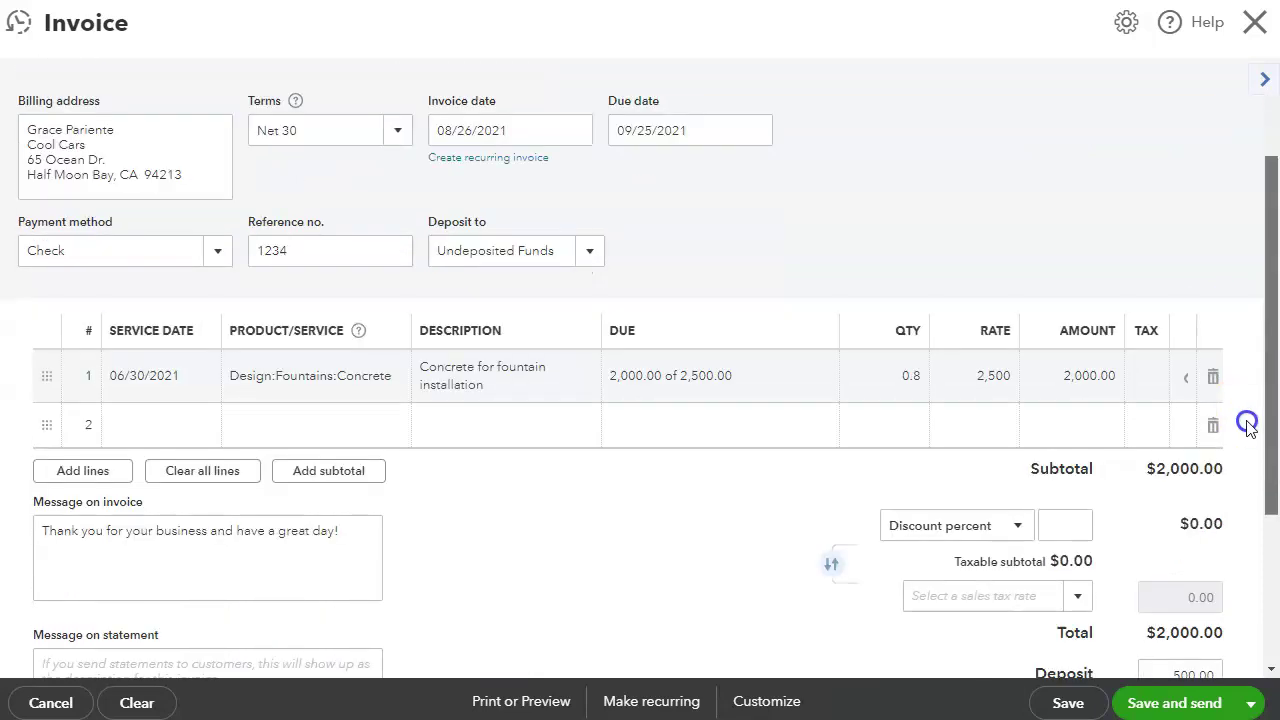
{"action": "scroll", "coordinate": [1247, 425], "scroll_direction": "down", "scroll_amount": 3}
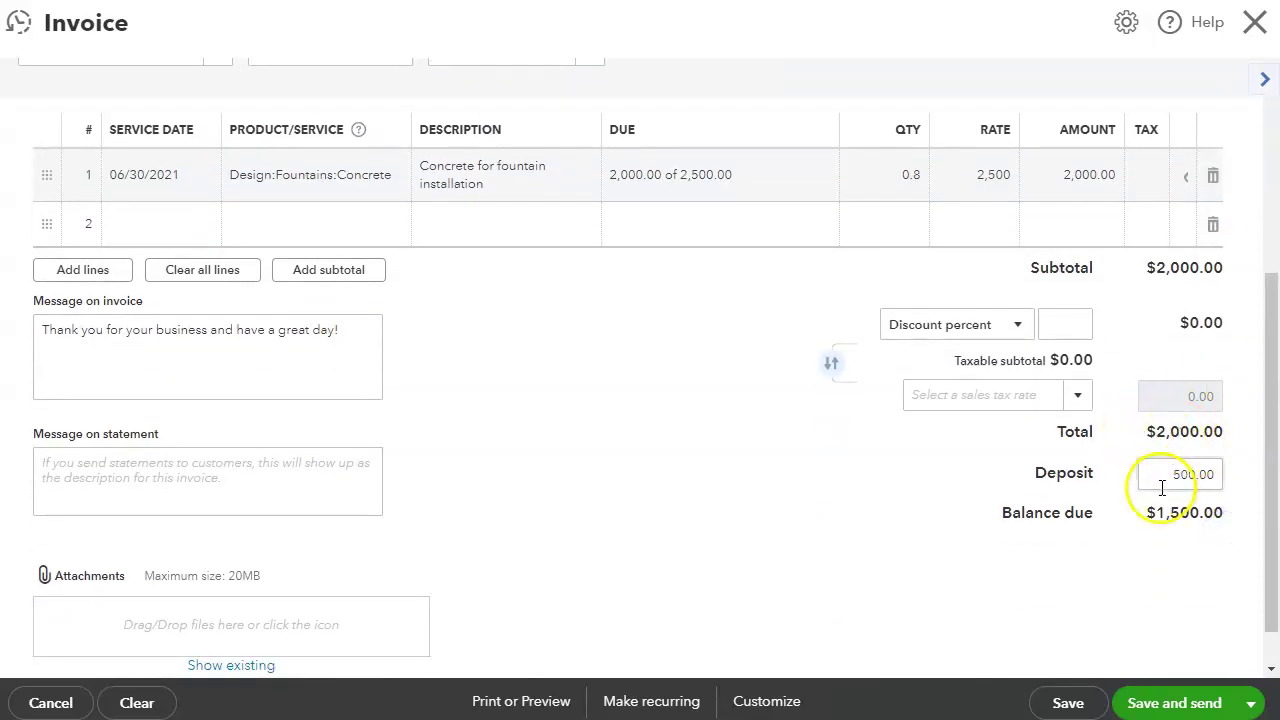
{"action": "left_click", "coordinate": [1208, 482]}
{"action": "left_click", "coordinate": [1170, 550]}
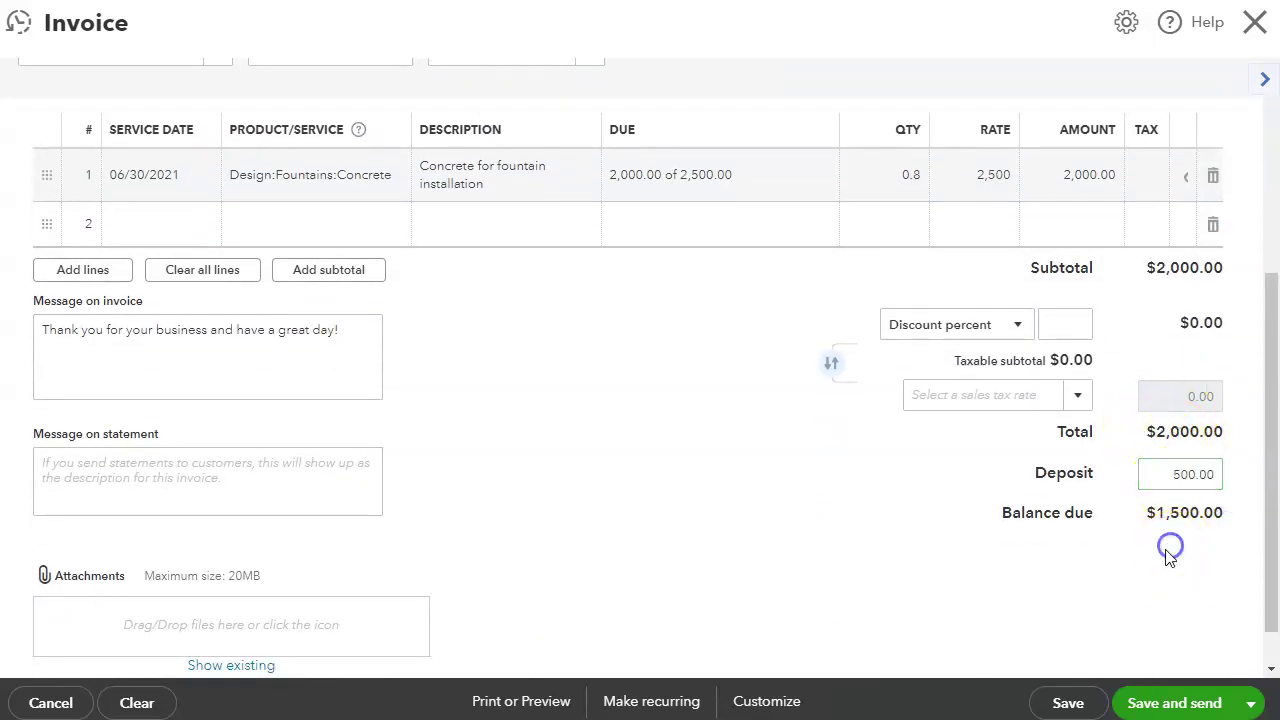
{"action": "left_click_drag", "start_coordinate": [1152, 516], "coordinate": [1229, 519]}
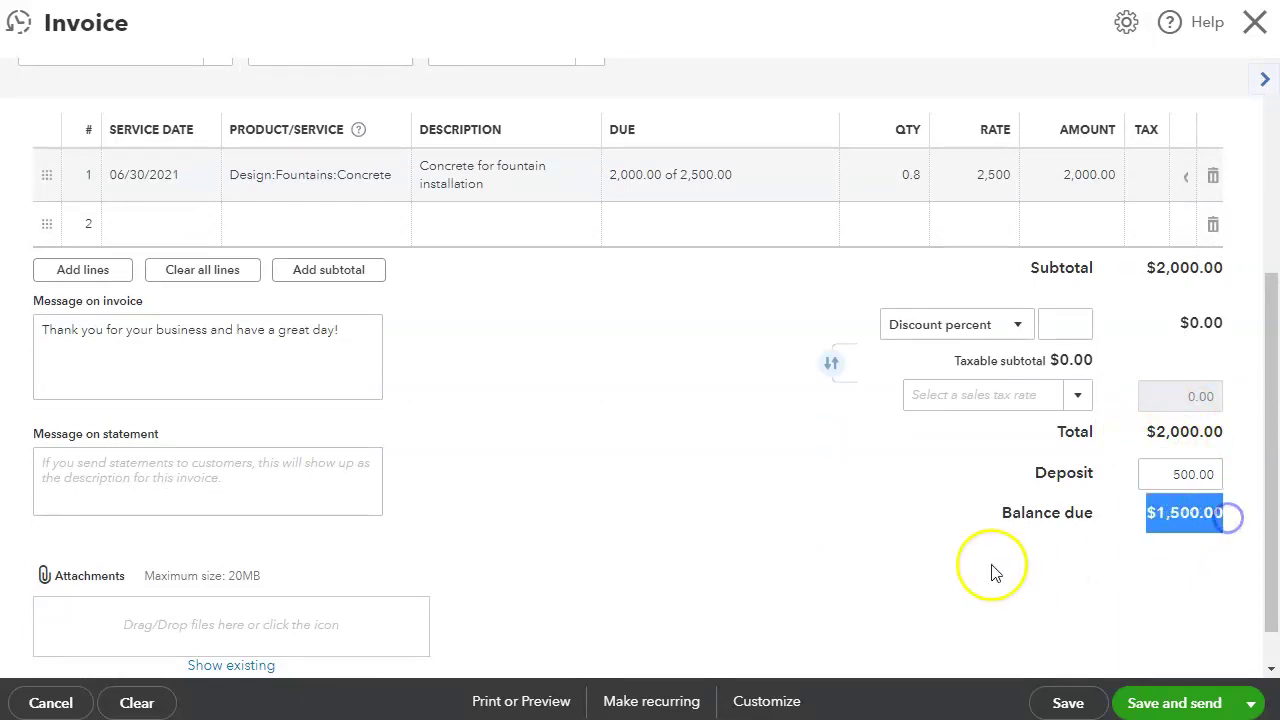
{"action": "left_click", "coordinate": [894, 569]}
{"action": "left_click", "coordinate": [1062, 703]}
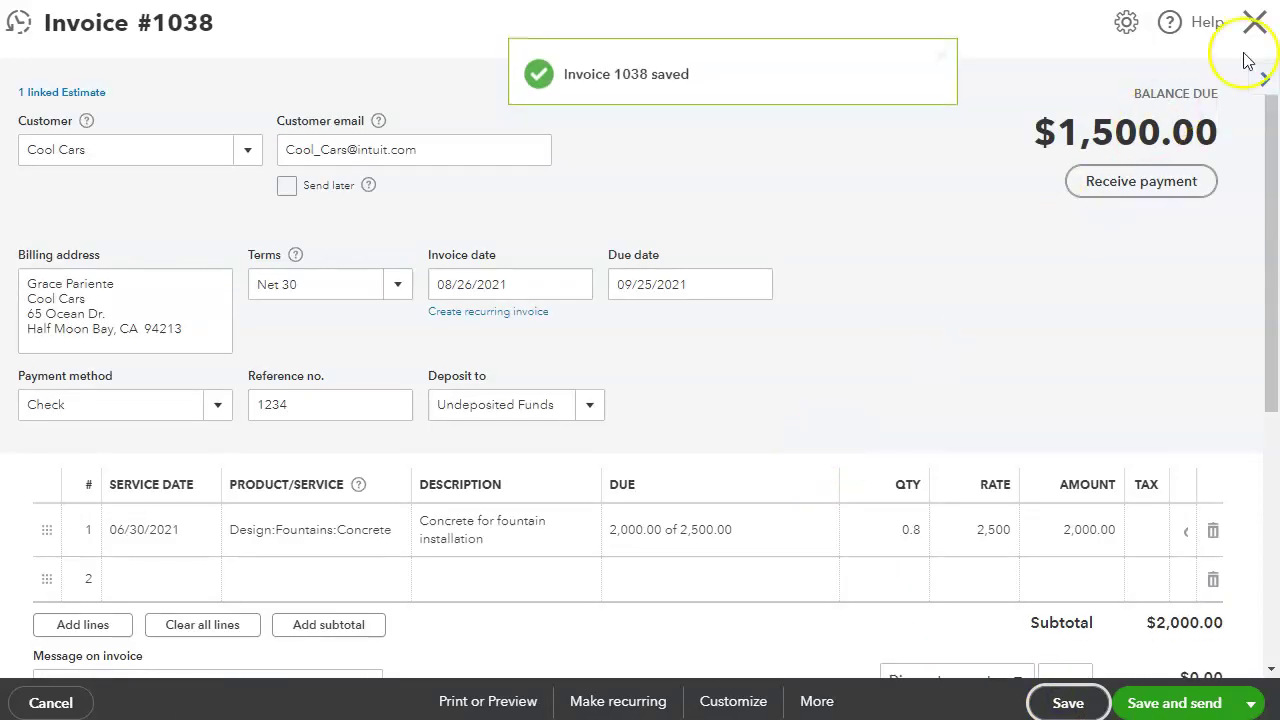
Close the saved invoice and start a Checking bank deposit including the Cool Cars 08/26/2021 $500.00 payment.
{"action": "left_click", "coordinate": [1254, 20]}
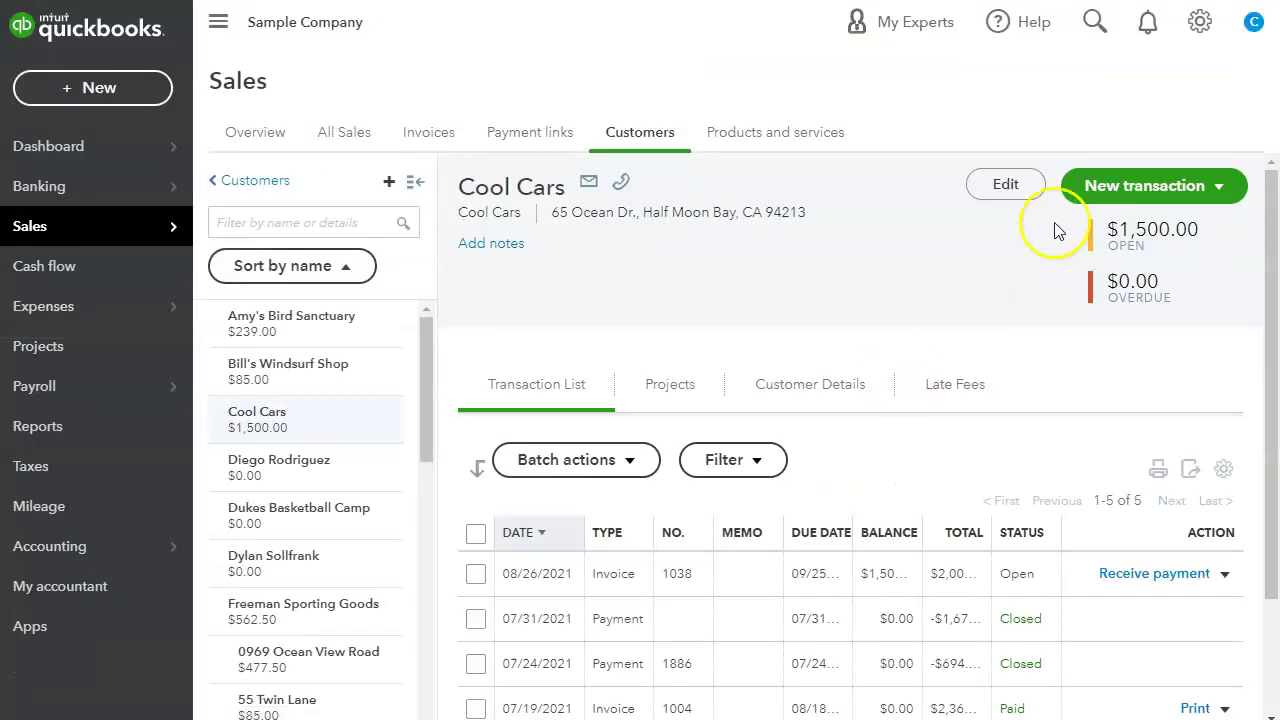
{"action": "left_click", "coordinate": [110, 90]}
{"action": "left_click", "coordinate": [740, 205]}
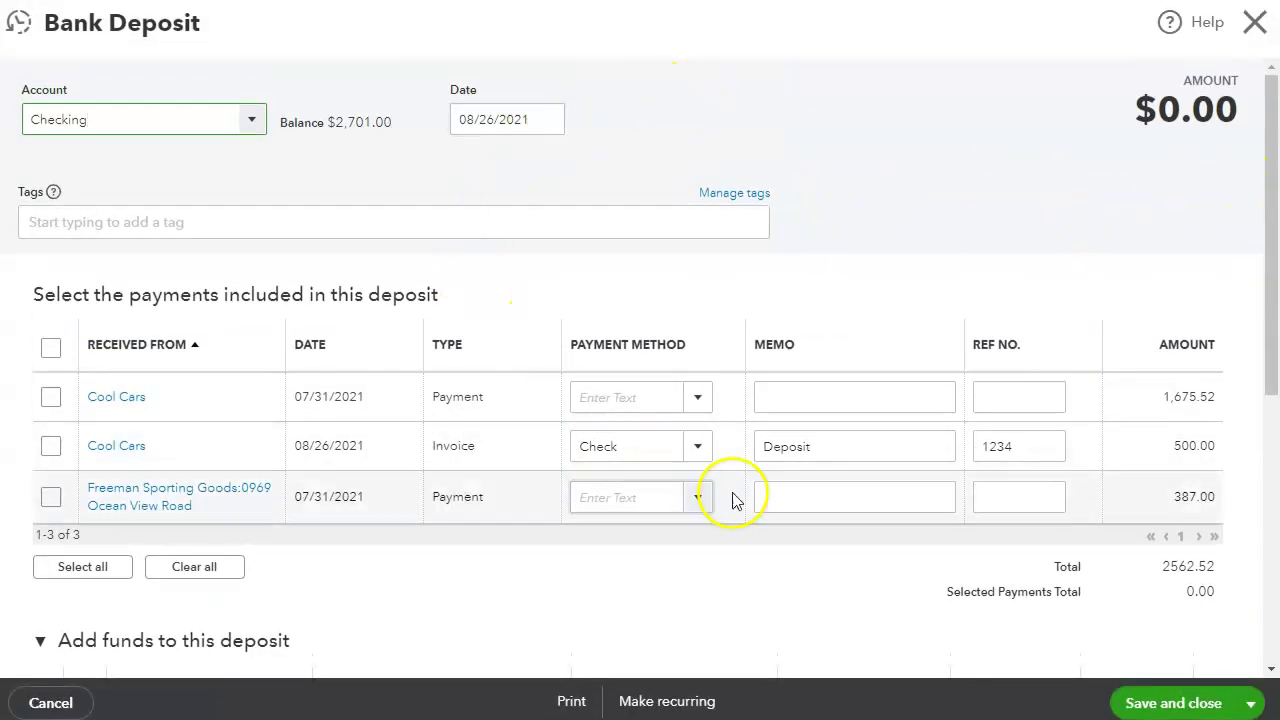
{"action": "left_click", "coordinate": [50, 446]}
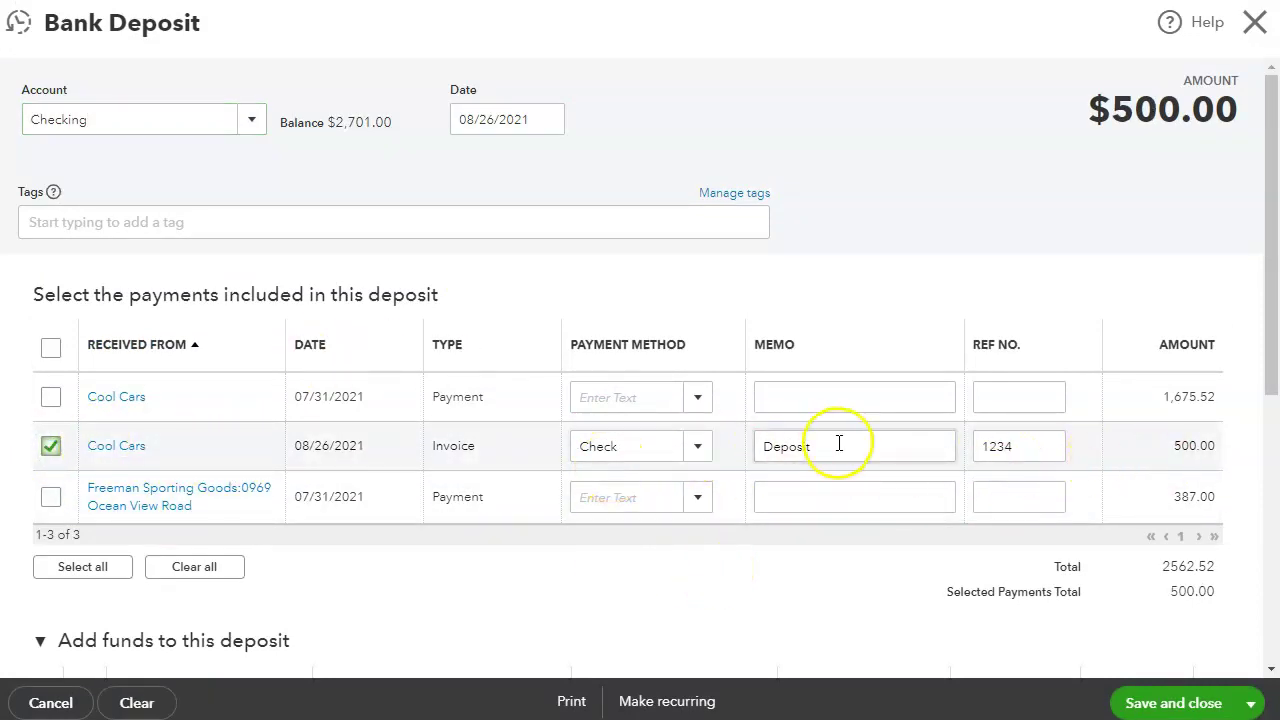
{"action": "mouse_move", "coordinate": [1266, 260]}
{"action": "left_mouse_down"}
{"action": "mouse_move", "coordinate": [1260, 374]}
{"action": "mouse_move", "coordinate": [1262, 282]}
{"action": "left_mouse_up"}
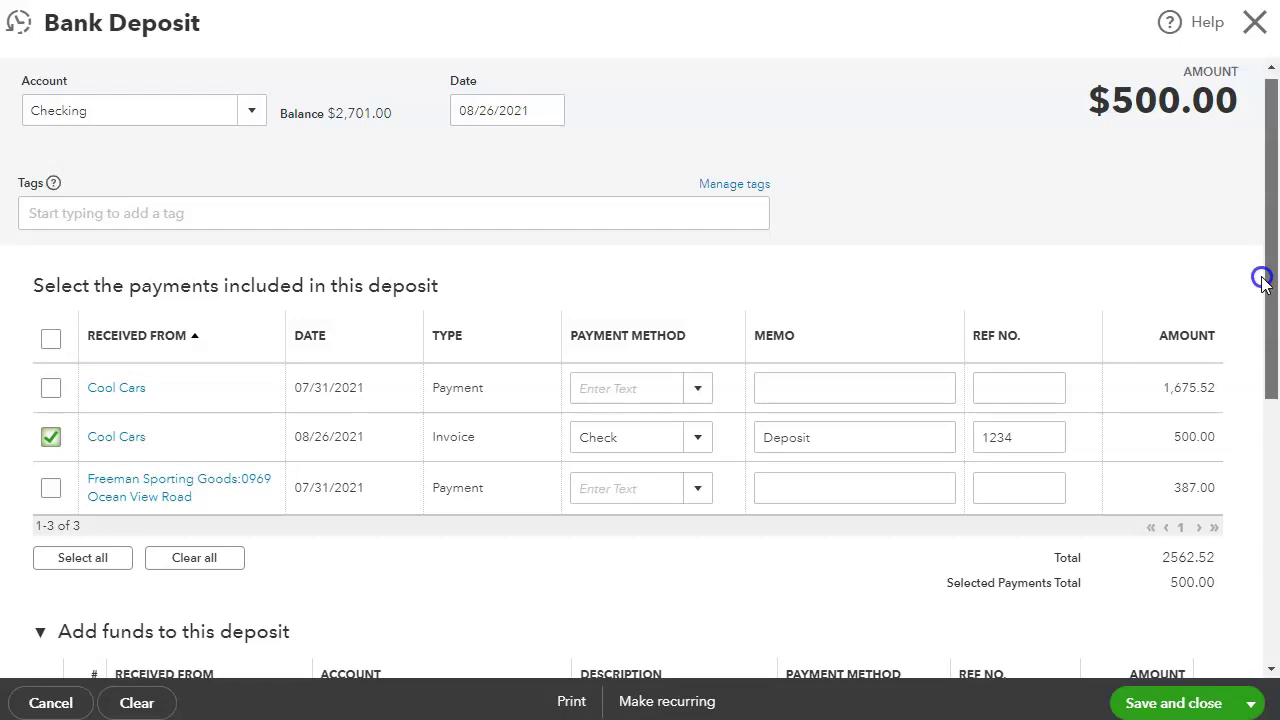
{"action": "left_click_drag", "start_coordinate": [1262, 282], "coordinate": [1250, 385]}
On the first Add funds line, choose Cool Cars and the Customer Deposits account.
{"action": "left_click", "coordinate": [224, 505]}
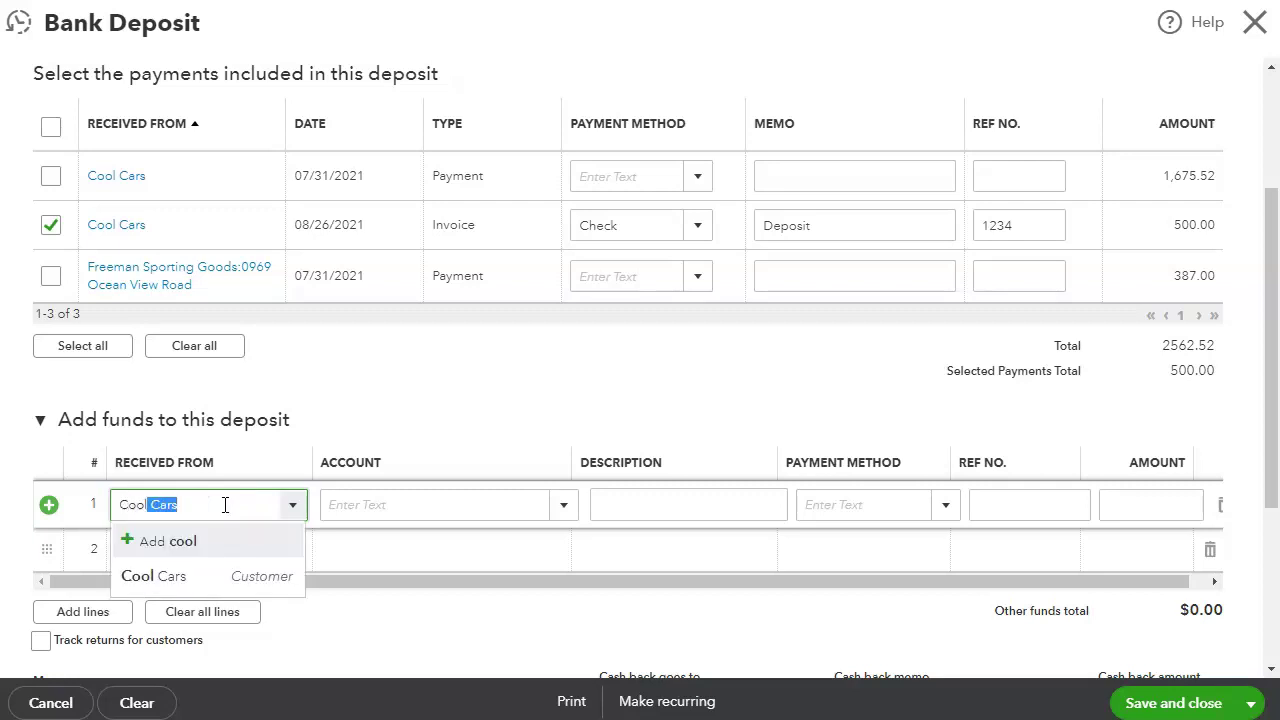
{"action": "left_click", "coordinate": [192, 581]}
{"action": "left_click", "coordinate": [384, 504]}
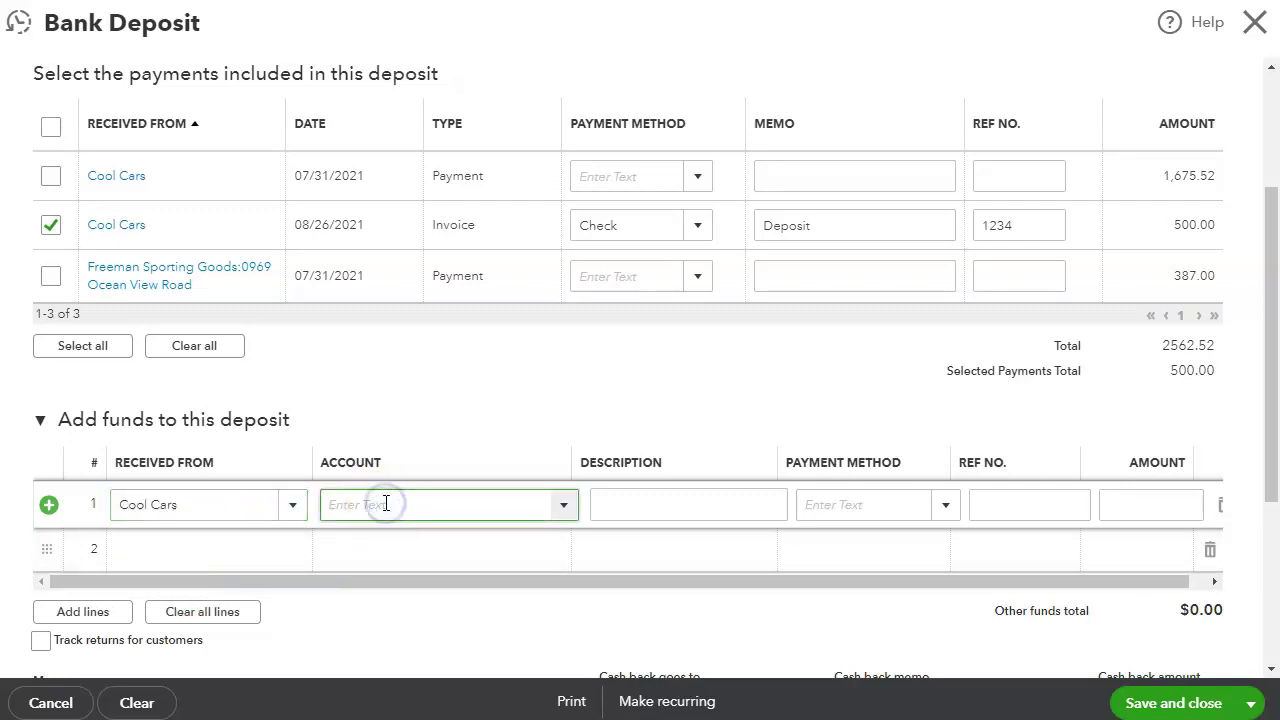
{"action": "type", "text": "custom"}
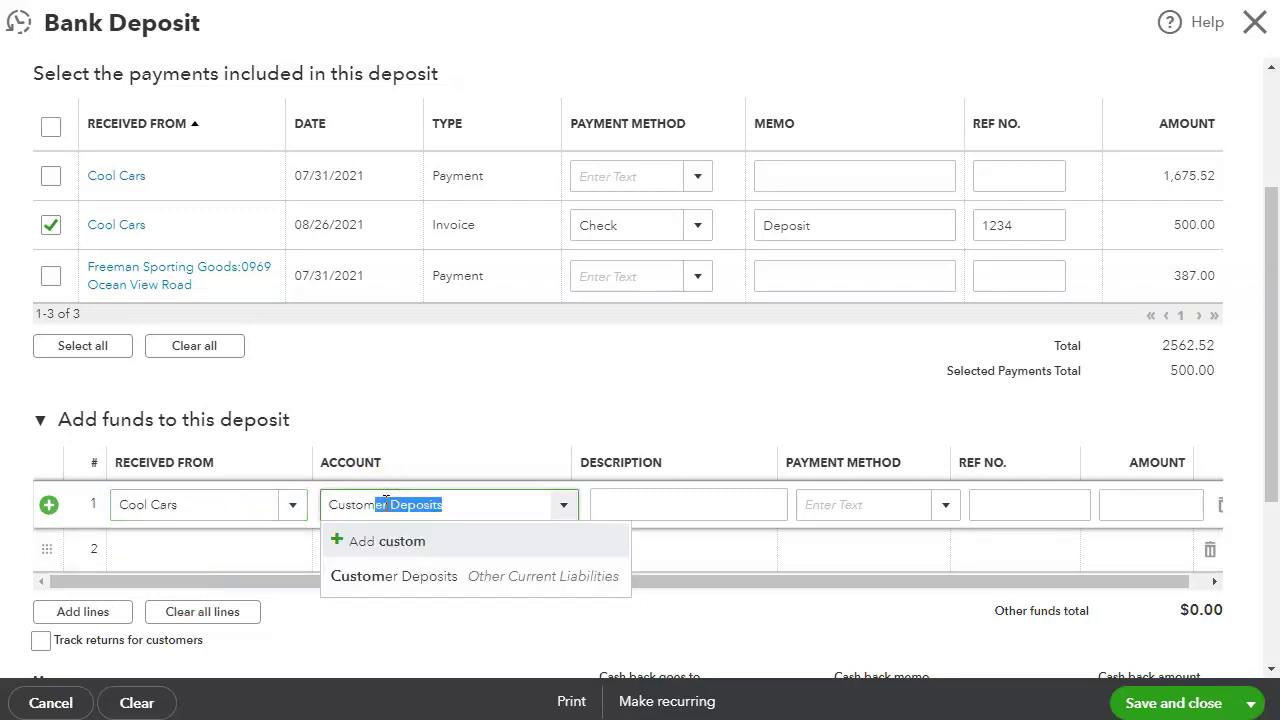
{"action": "left_click", "coordinate": [424, 573]}
Describe the line as 'Earned Income of Deposit' with amount -500, netting the deposit to $0.00.
{"action": "left_click", "coordinate": [727, 501]}
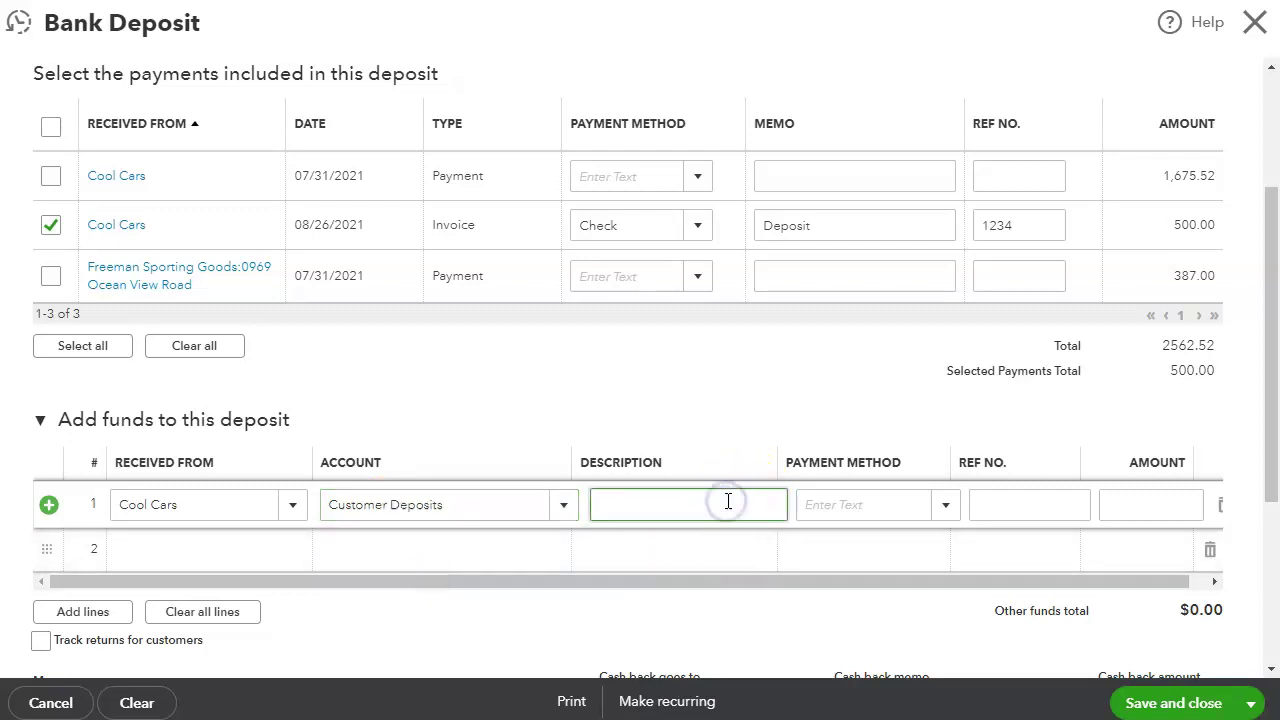
{"action": "type", "text": "Earned Income"}
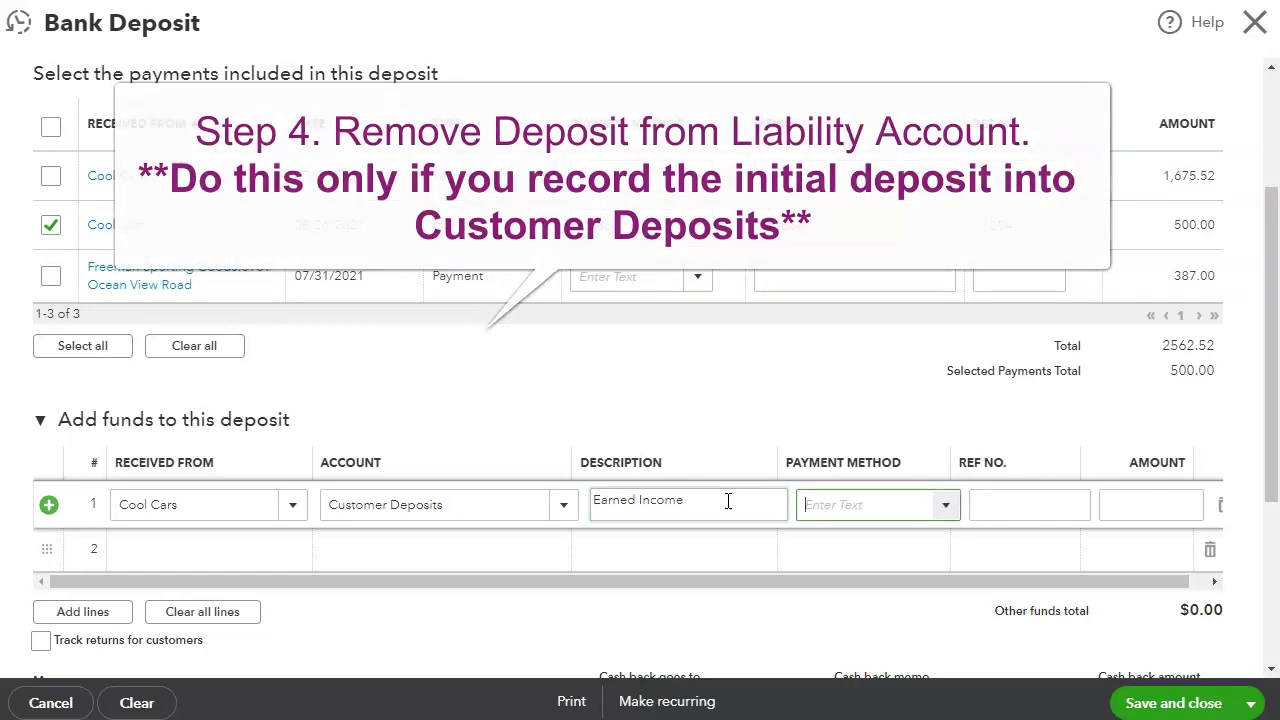
{"action": "triple_click", "coordinate": [723, 500]}
{"action": "left_click", "coordinate": [718, 501]}
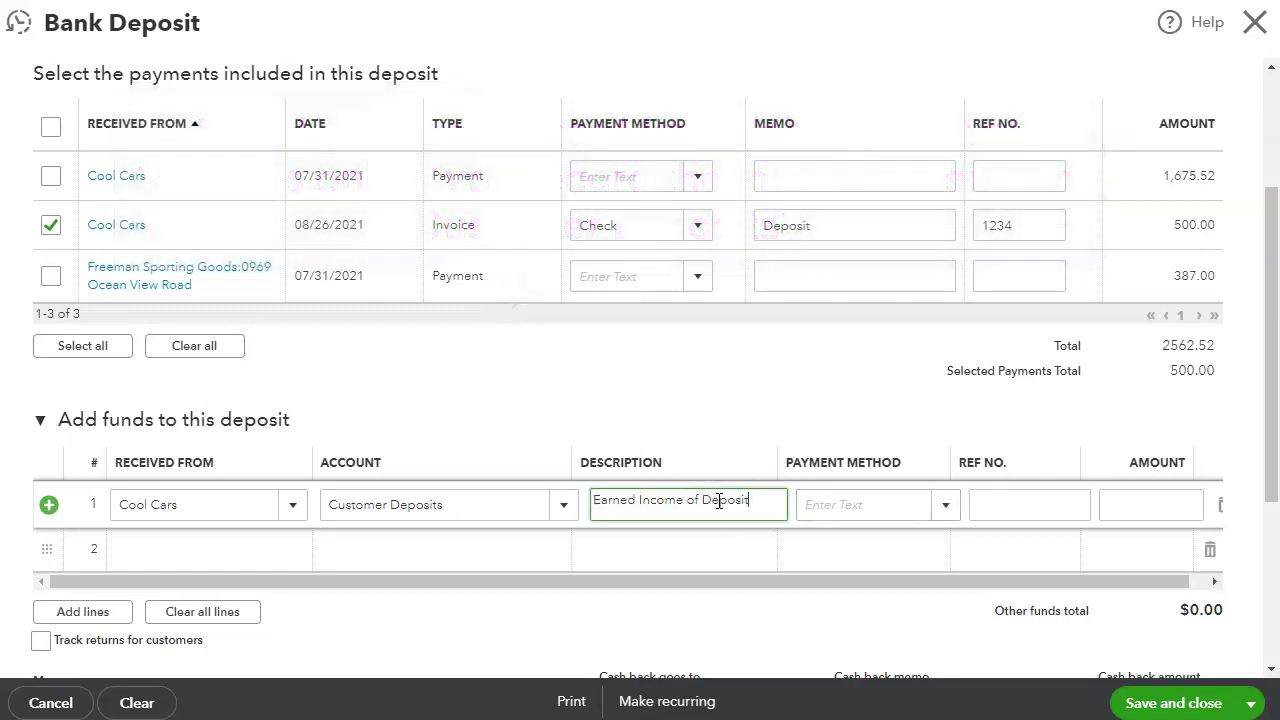
{"action": "type", "text": "of Deposit"}
{"action": "key", "text": "Tab"}
{"action": "key", "text": "Tab"}
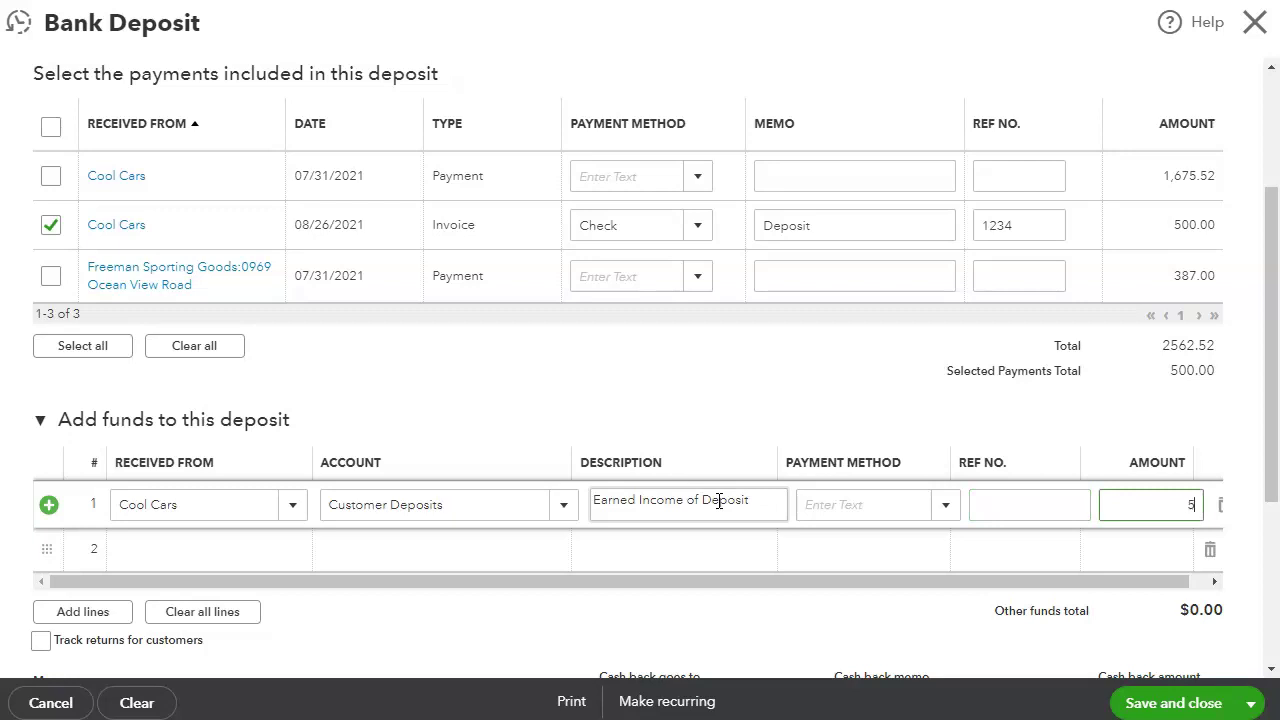
{"action": "type", "text": "-500"}
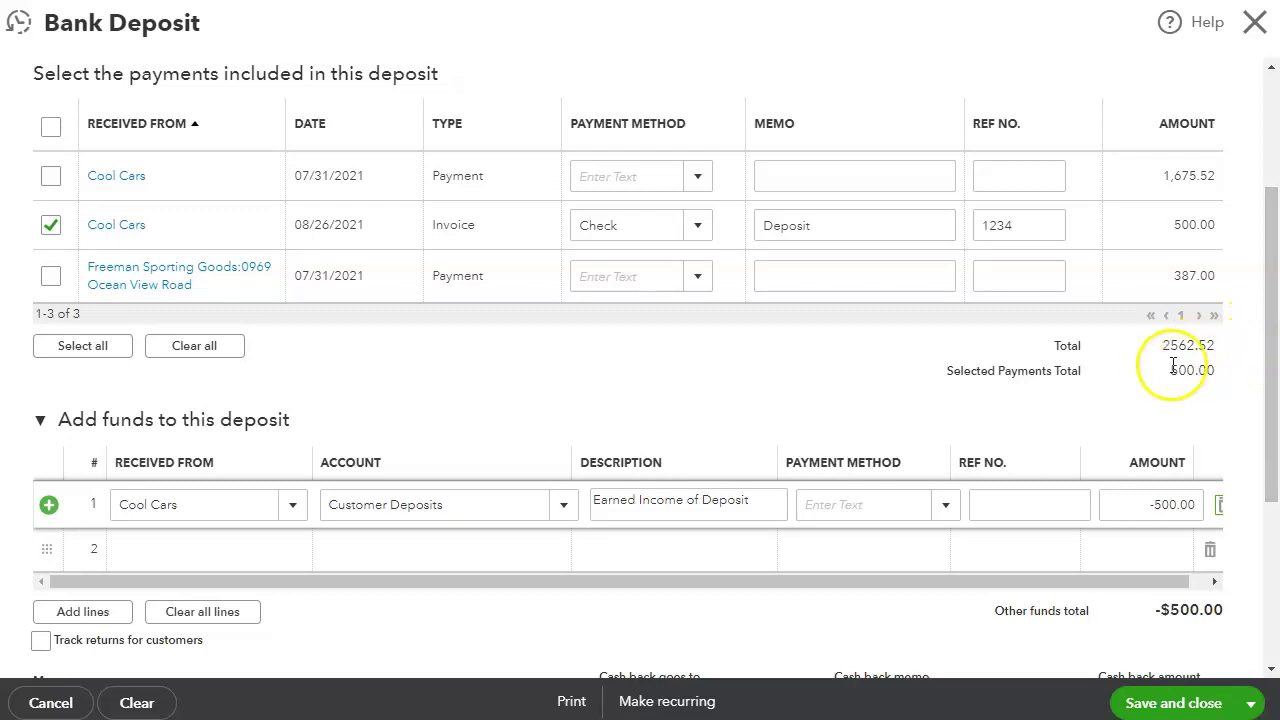
{"action": "left_click_drag", "start_coordinate": [1266, 240], "coordinate": [1260, 91]}
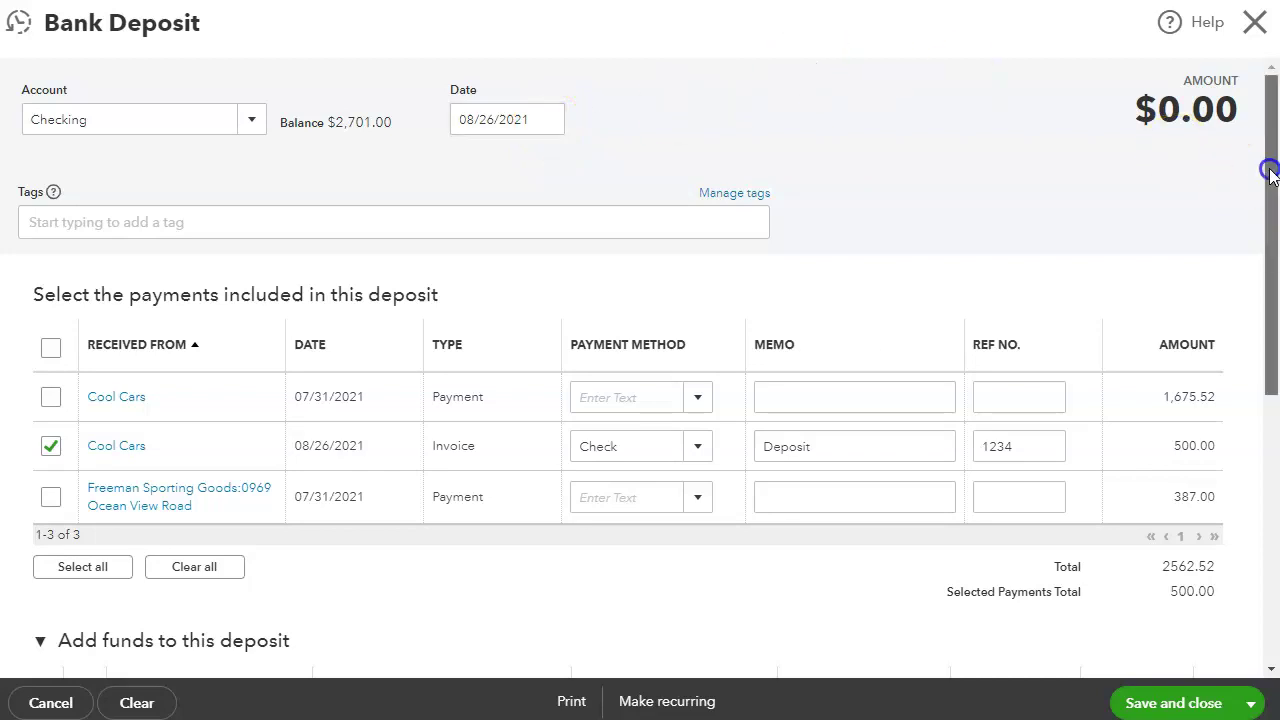
{"action": "left_click_drag", "start_coordinate": [1269, 171], "coordinate": [1237, 489]}
Save the $0.00 deposit and review the Customer Deposits report listing the -500.00 Cool Cars entry.
{"action": "left_click", "coordinate": [1172, 703]}
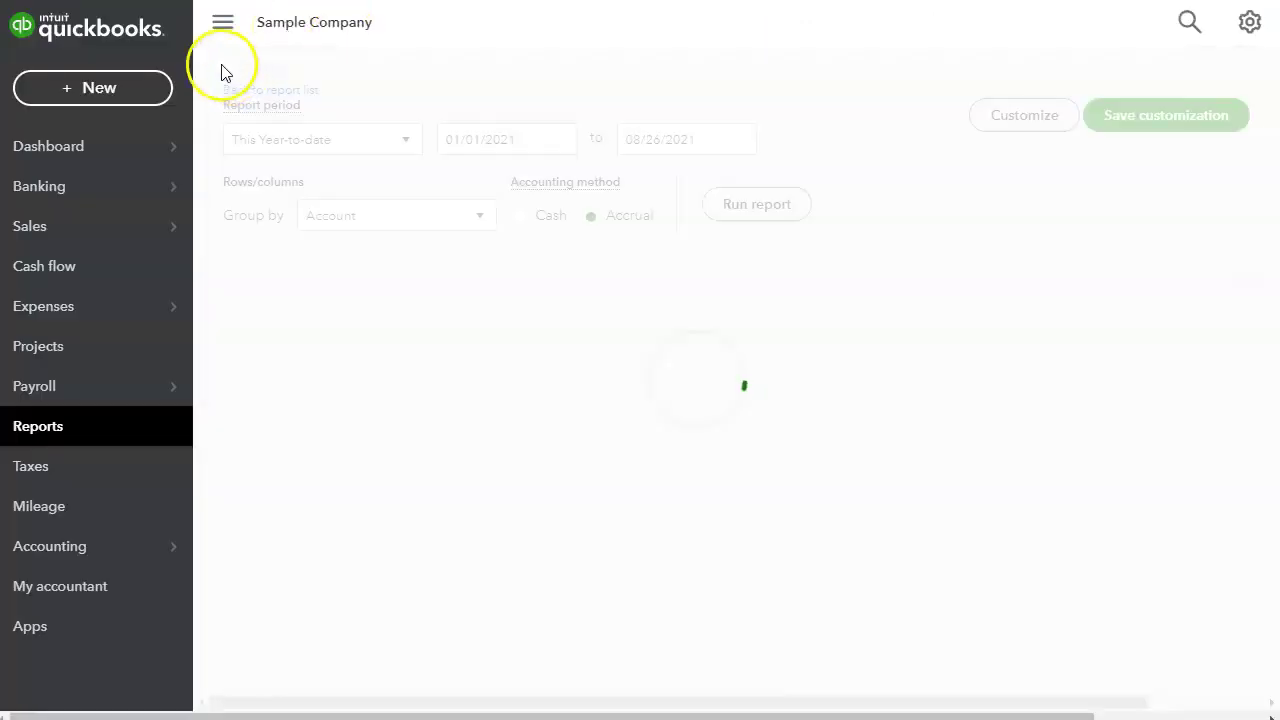
{"action": "left_click", "coordinate": [223, 23]}
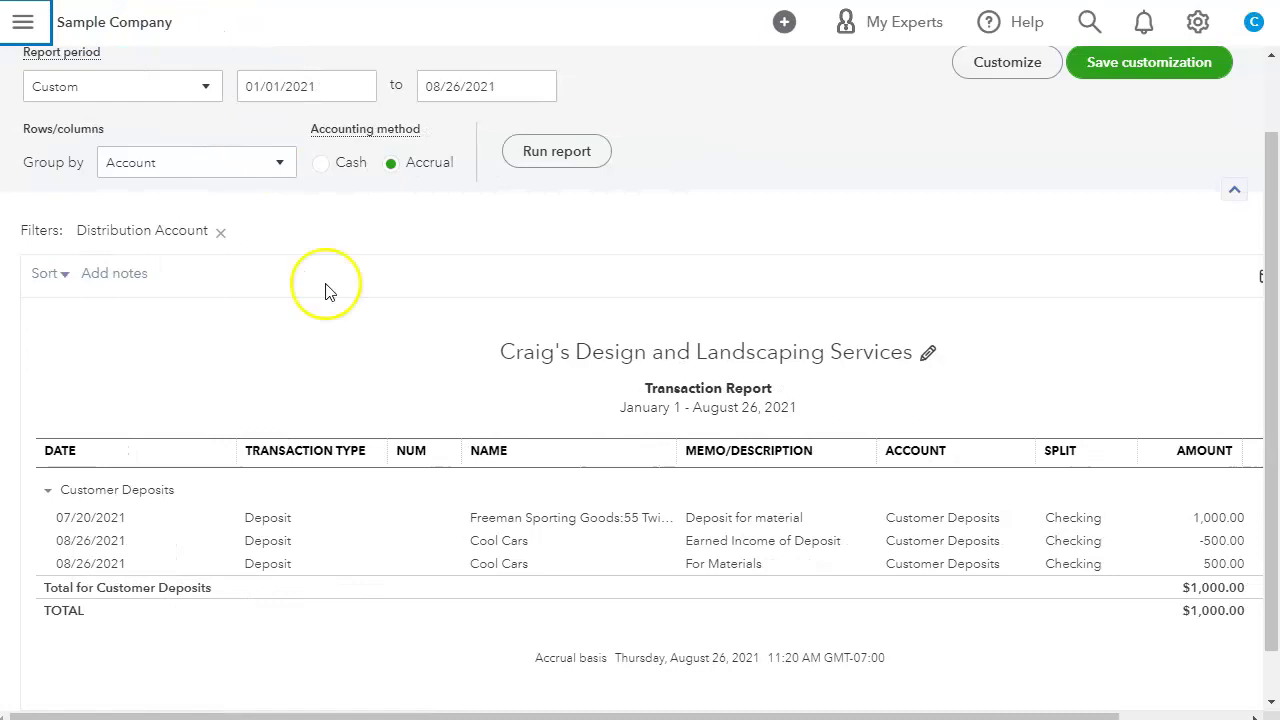
{"action": "left_click_drag", "start_coordinate": [811, 714], "coordinate": [877, 713]}
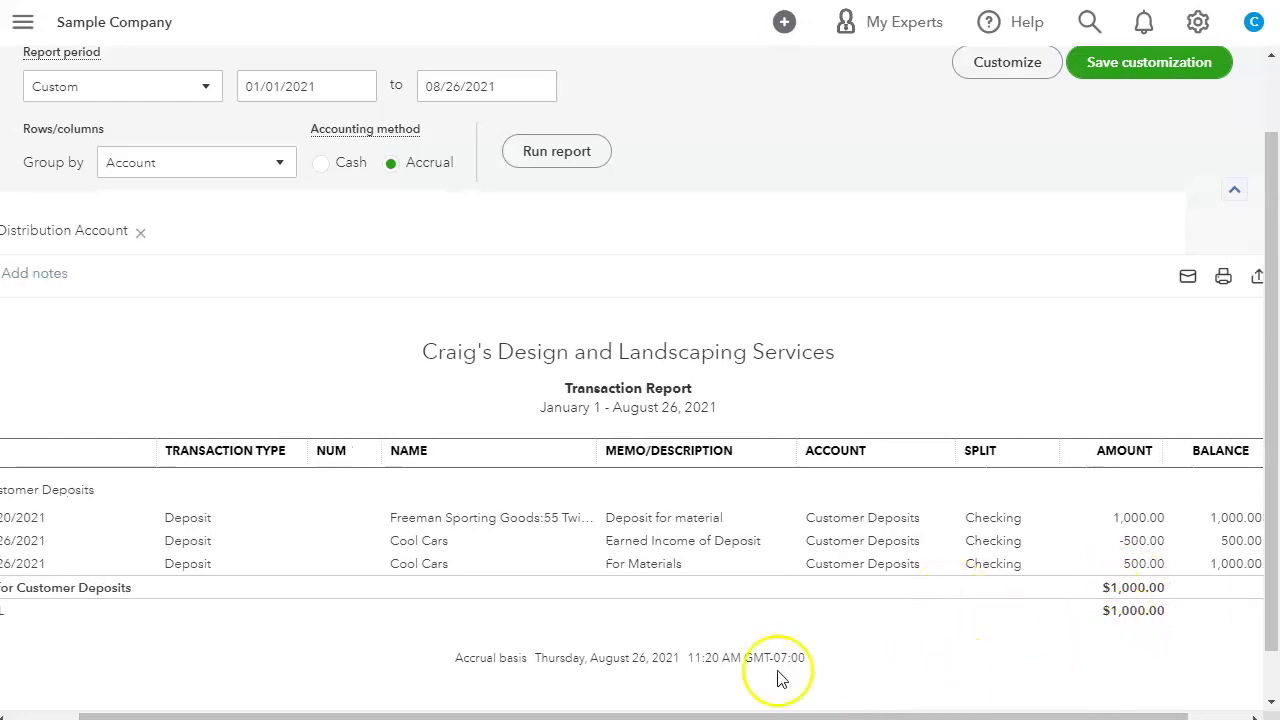
{"action": "left_click", "coordinate": [694, 714]}
{"action": "left_click_drag", "start_coordinate": [694, 714], "coordinate": [740, 712]}
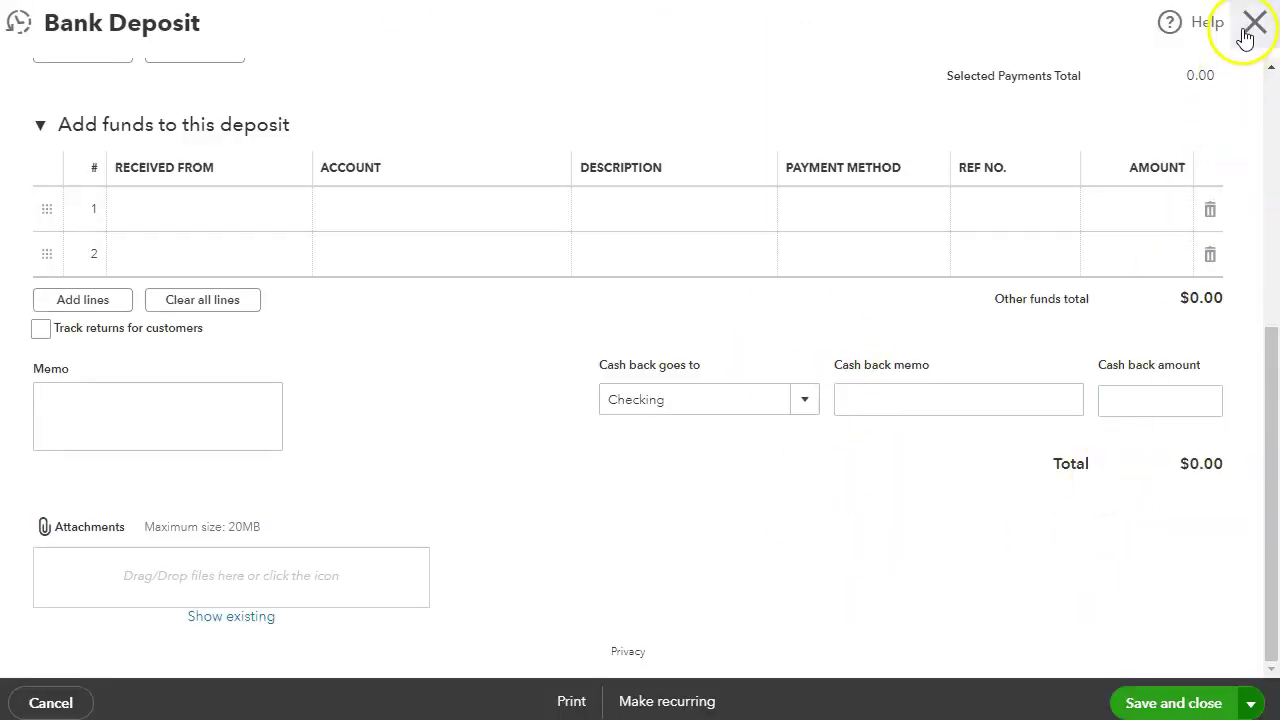
Close the blank Bank Deposit form to return to the Cool Cars customer page.
{"action": "left_click", "coordinate": [1250, 26]}
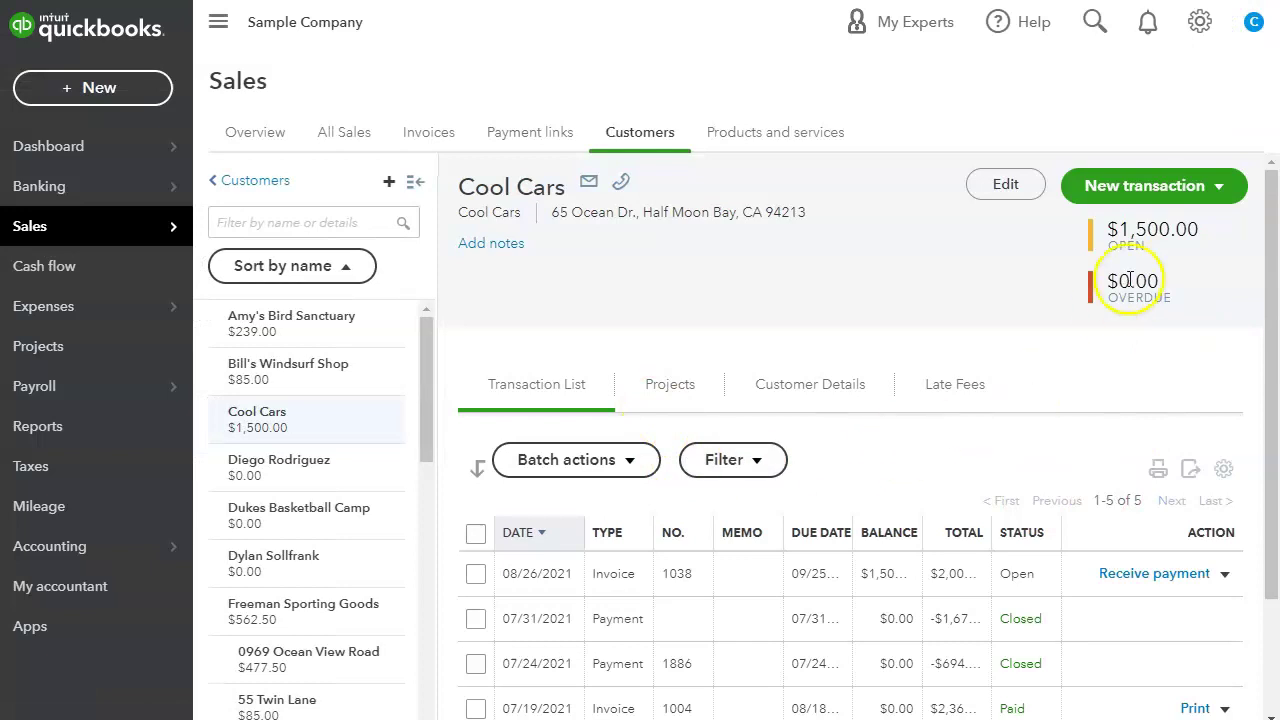